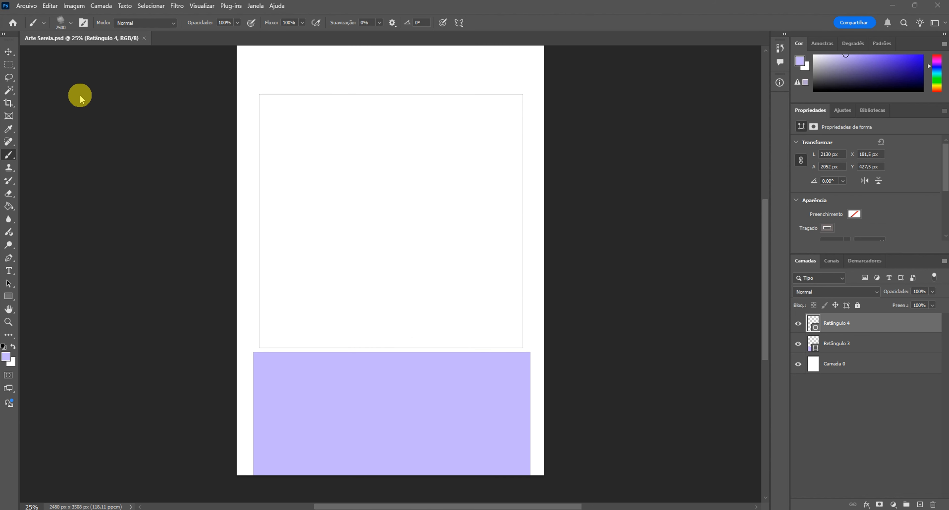
Place the SereiaImpressionei image as an embedded object and position the mermaid in the left half of the outlined rectangle
click(26, 6)
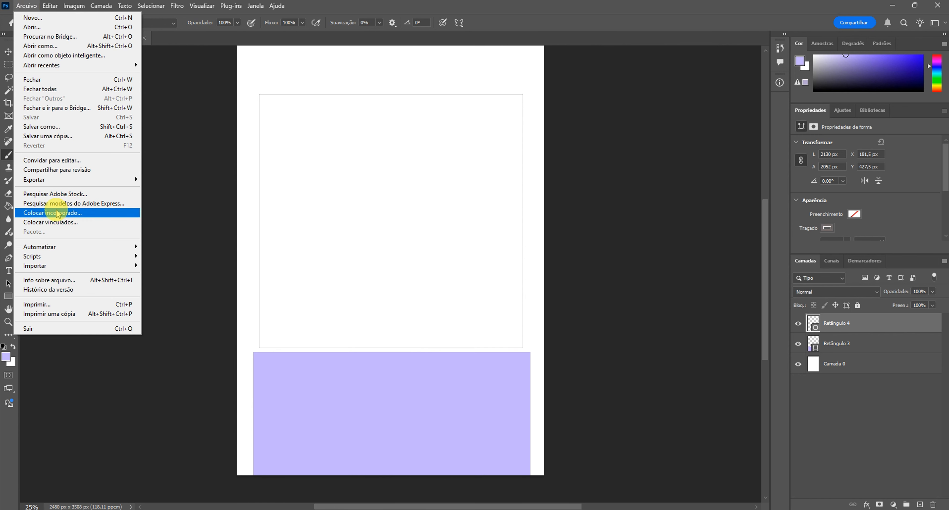
click(73, 213)
double_click(623, 223)
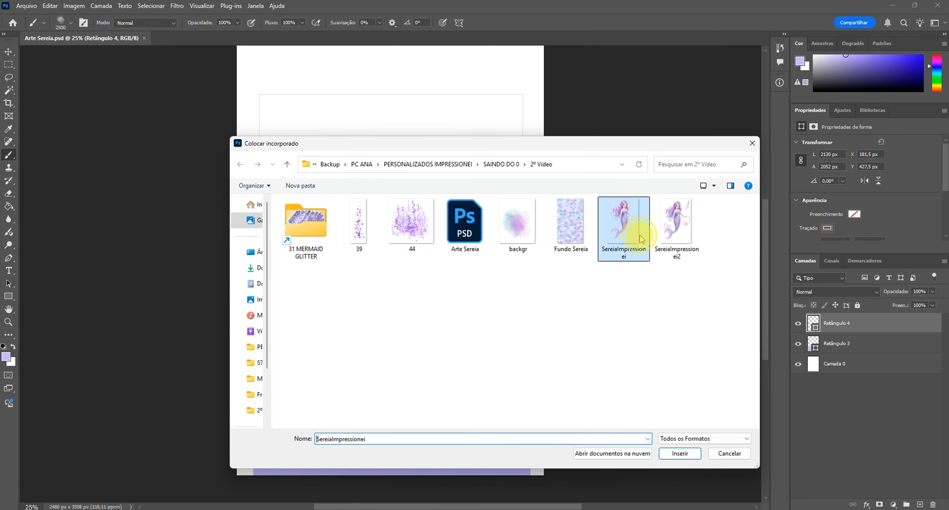
drag(411, 213, 345, 211)
click(589, 216)
key(b)
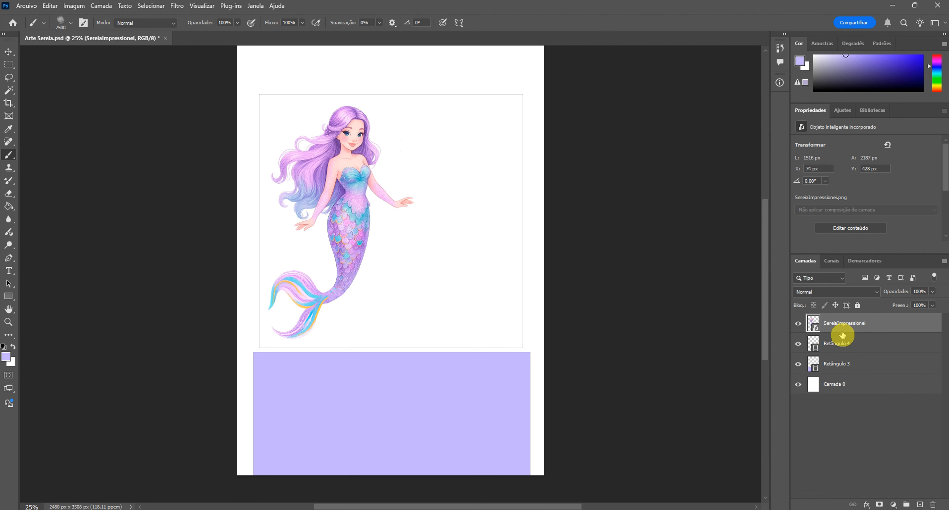
Review the rectangle, background and mermaid layers one by one, toggling the visibility of Camada 0 off and on
click(846, 349)
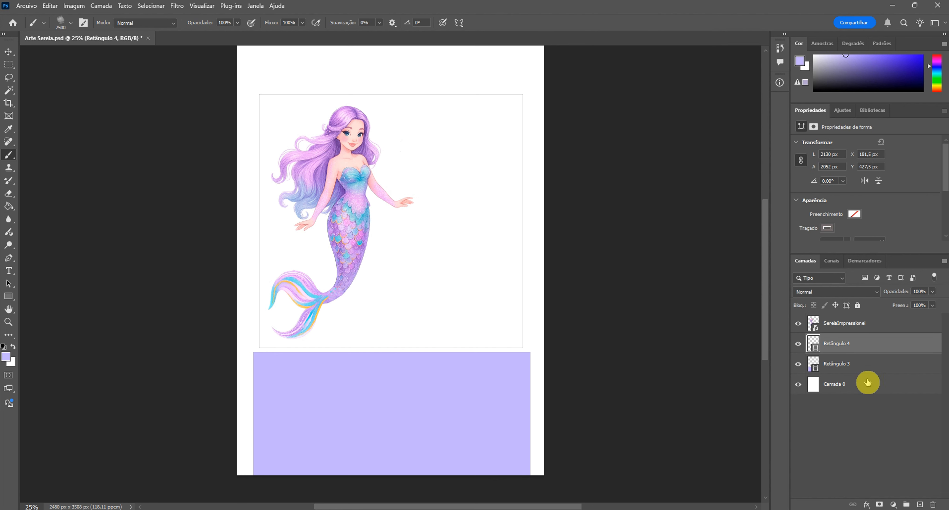
click(861, 367)
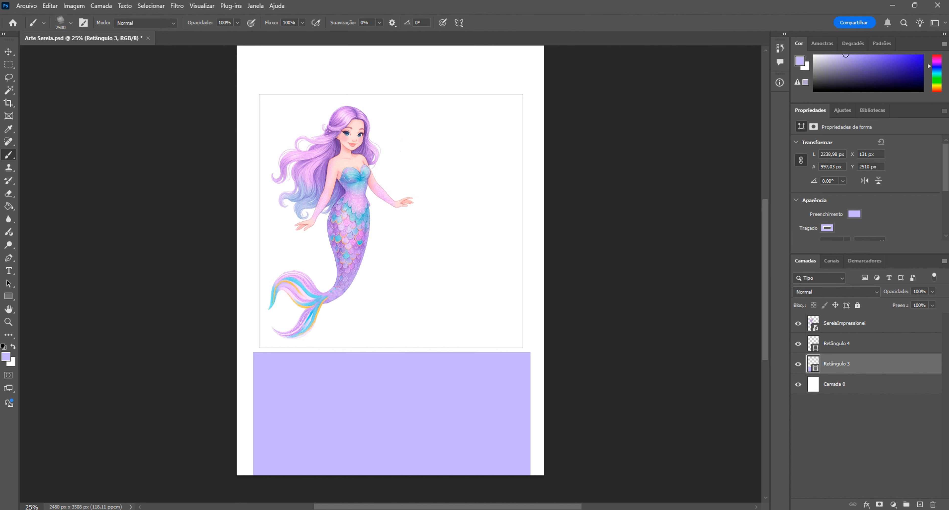
click(855, 386)
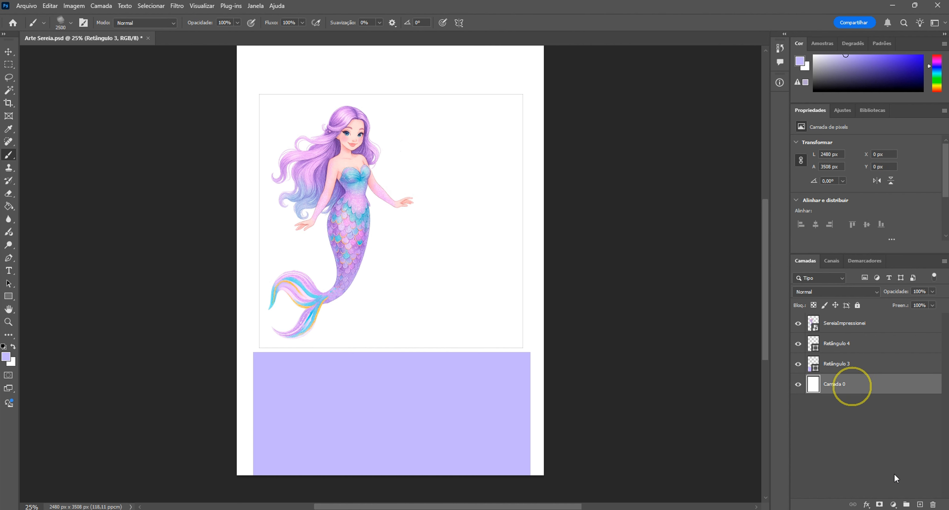
click(799, 384)
click(798, 385)
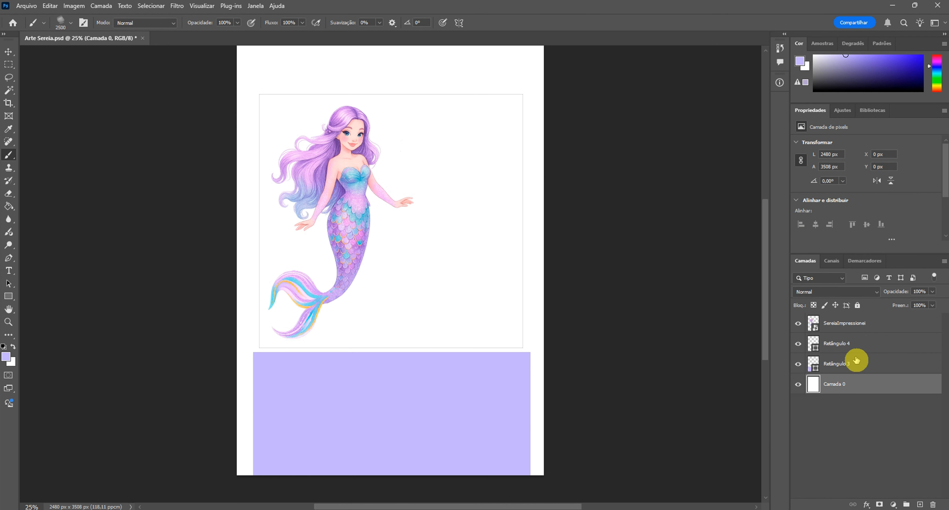
click(856, 361)
click(856, 323)
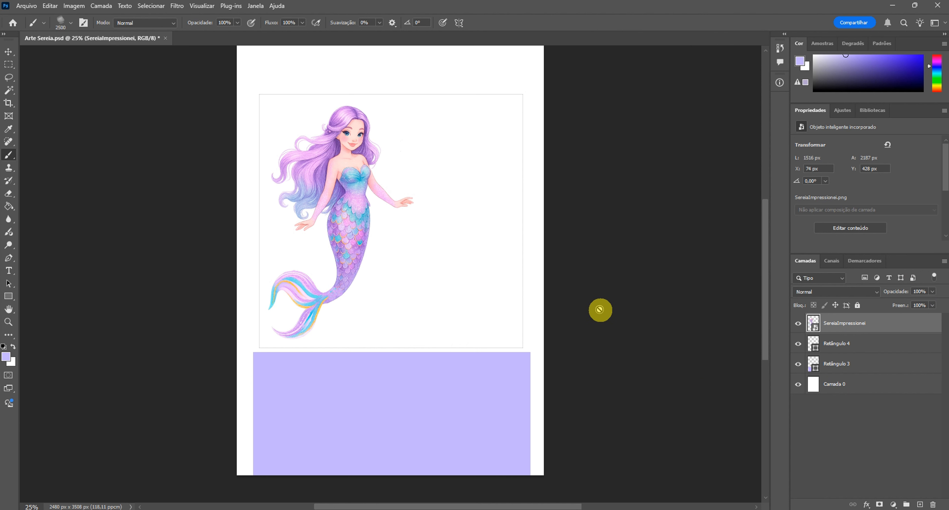
Move the mermaid image slightly to the right, to about X 90 px, and deselect it
click(8, 52)
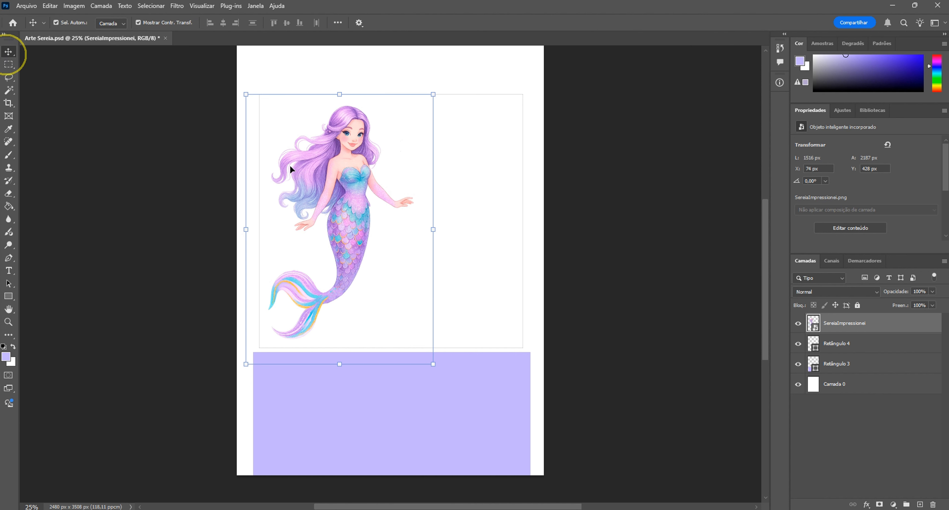
drag(359, 187, 360, 188)
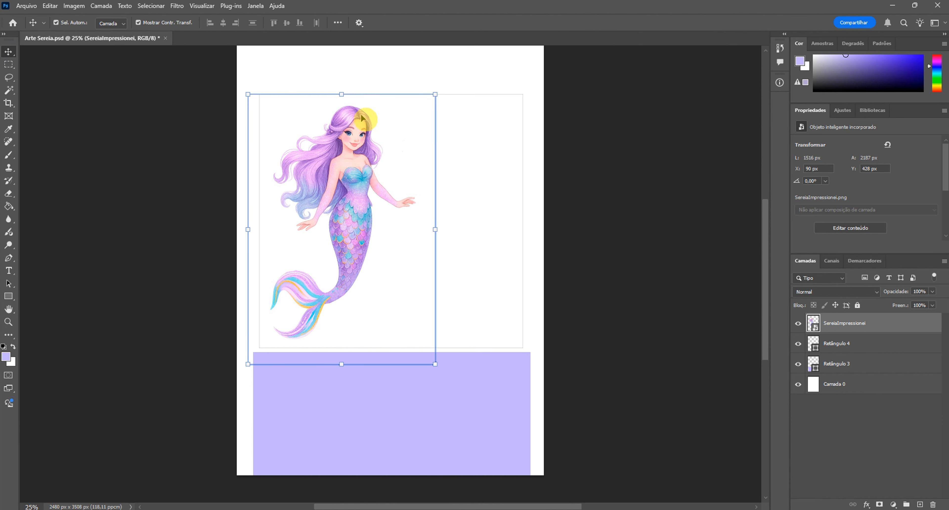
click(502, 402)
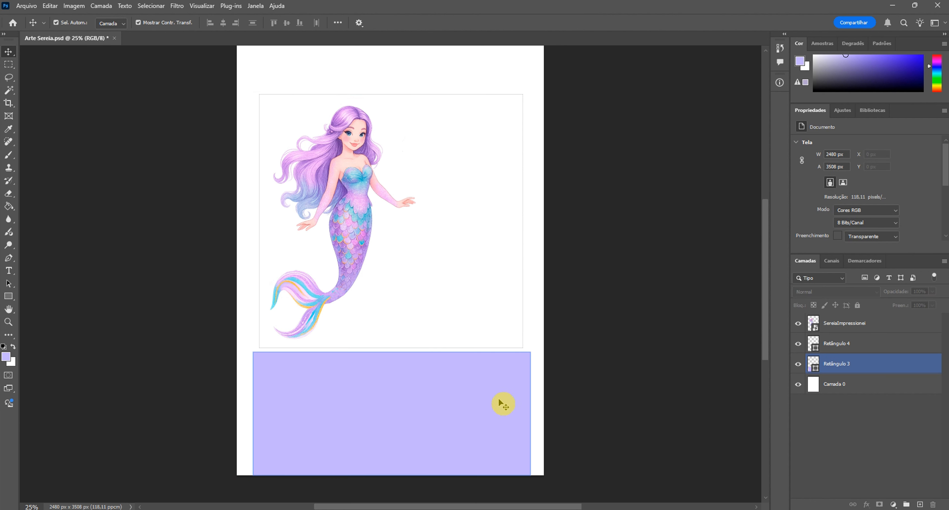
click(267, 222)
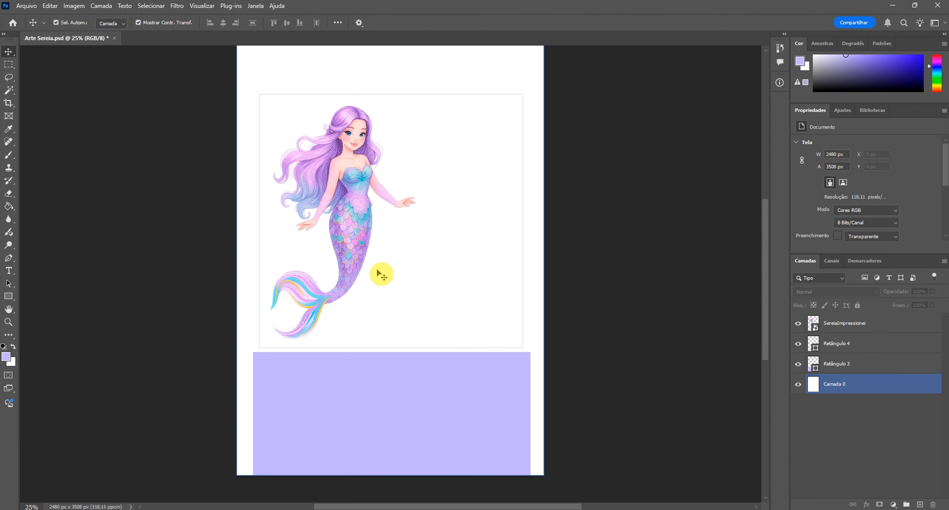
click(391, 296)
click(383, 284)
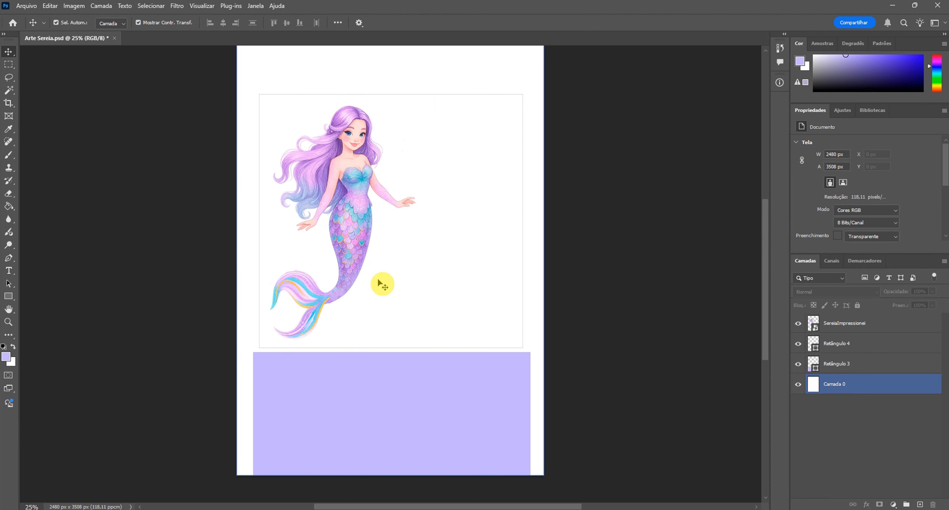
click(349, 254)
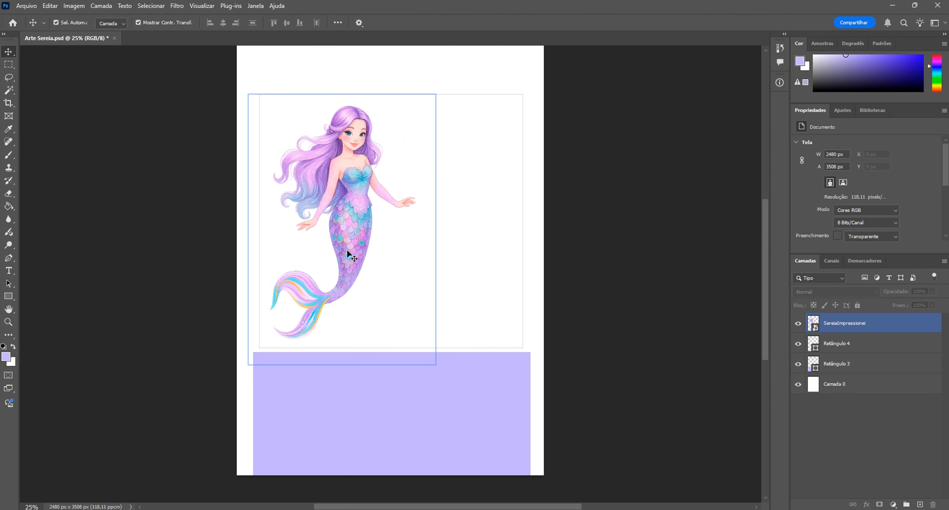
click(565, 258)
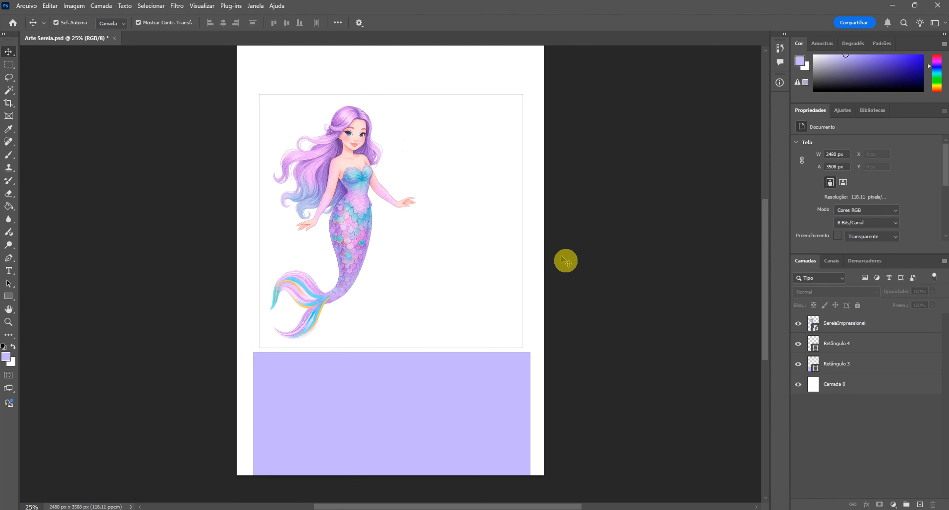
click(403, 265)
click(350, 265)
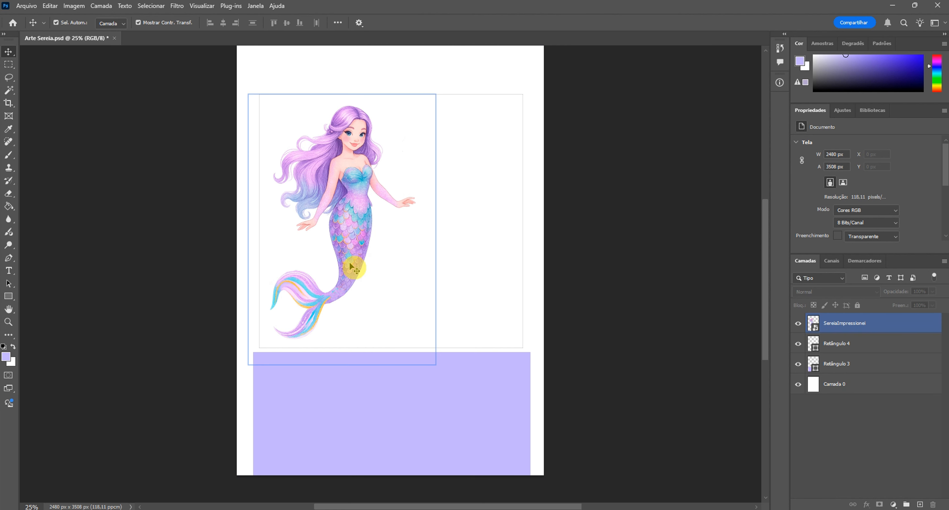
click(363, 263)
click(594, 294)
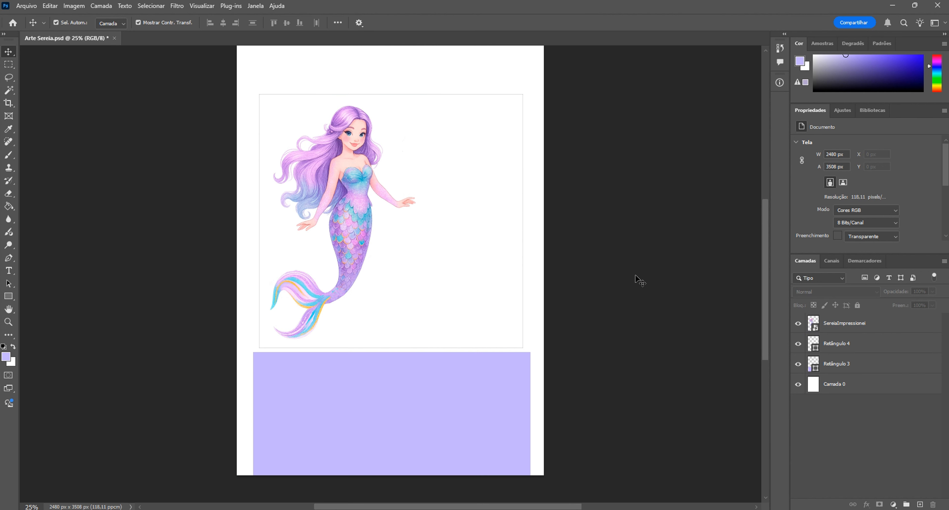
click(440, 318)
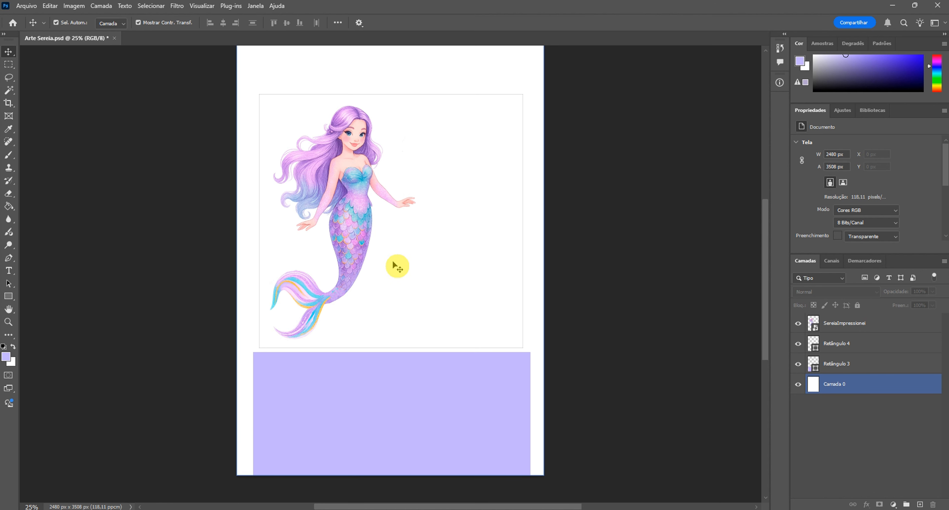
click(886, 415)
click(514, 346)
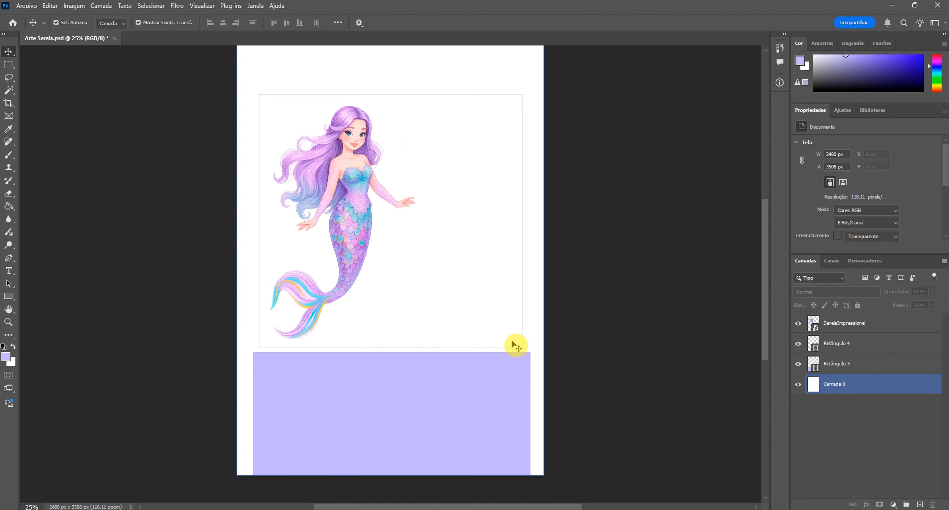
click(614, 255)
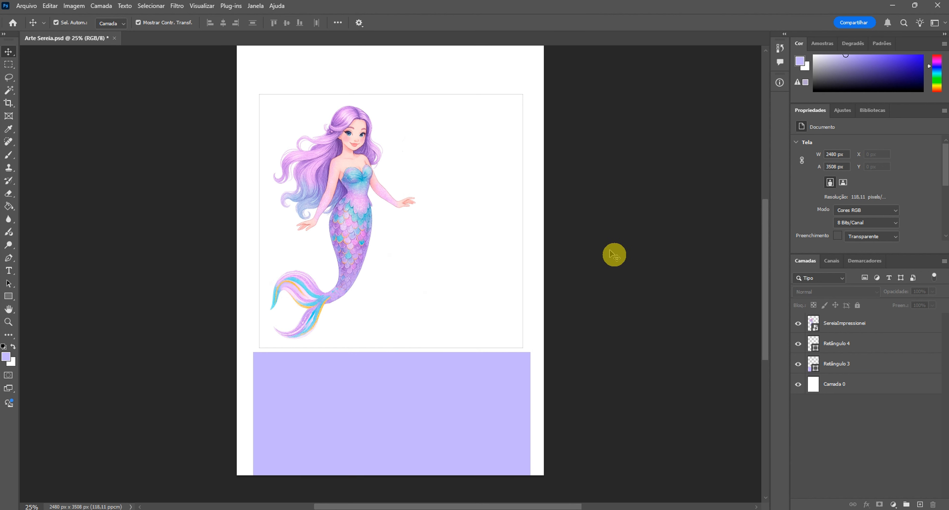
click(491, 313)
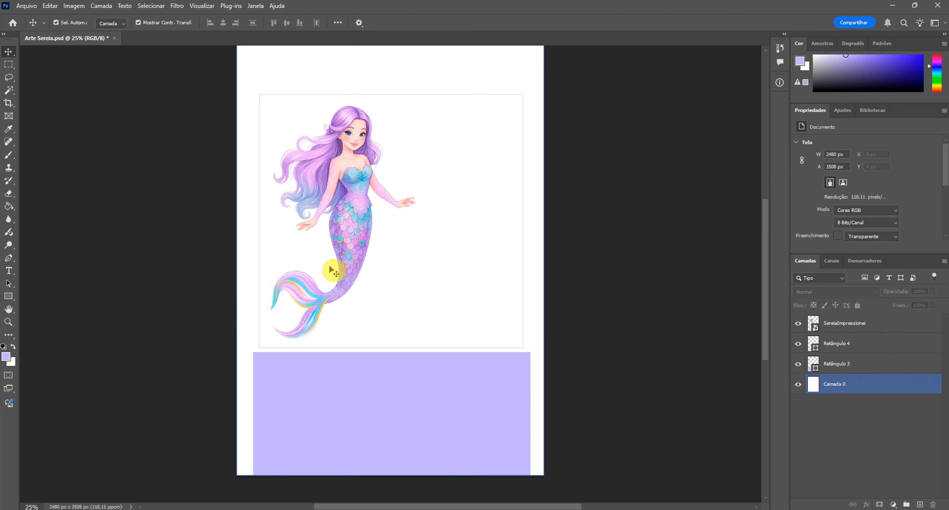
click(357, 269)
click(454, 333)
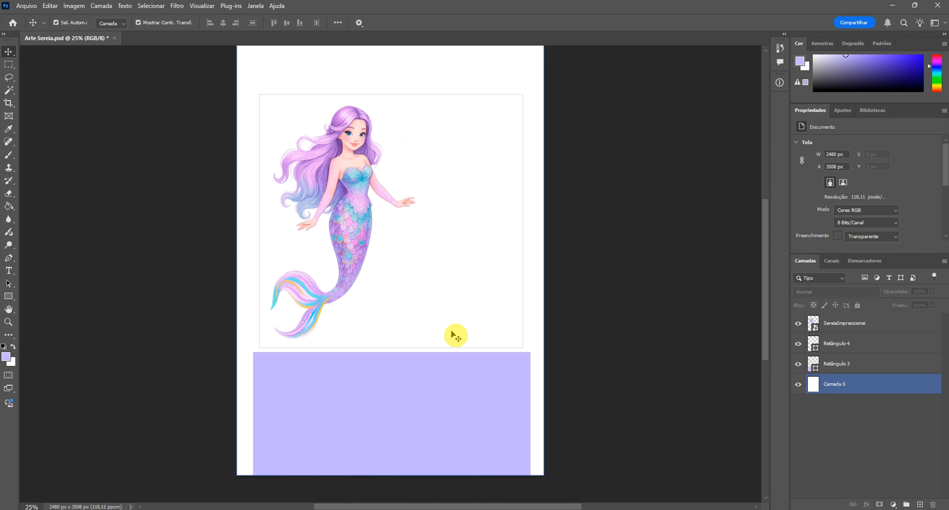
click(109, 164)
Place the backgr image as an embedded object directly above the Retângulo 3 layer at its original size
click(864, 361)
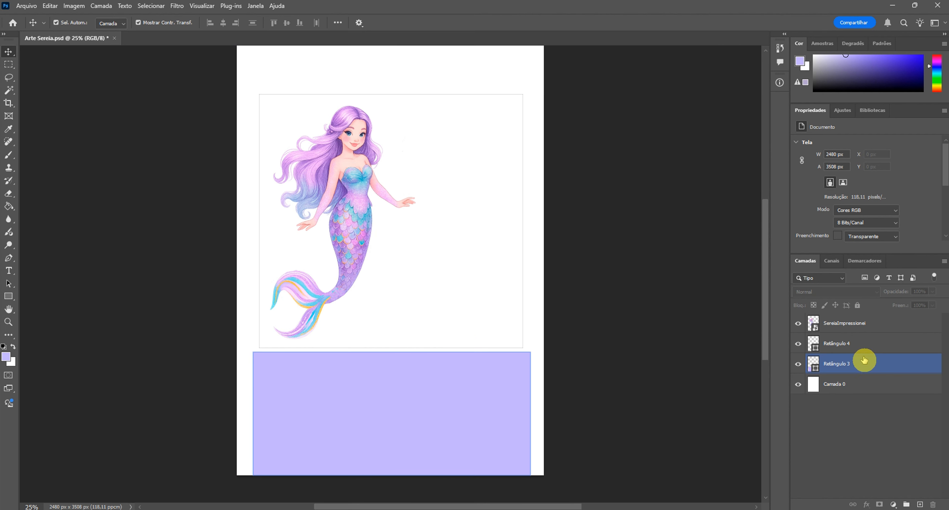
click(865, 369)
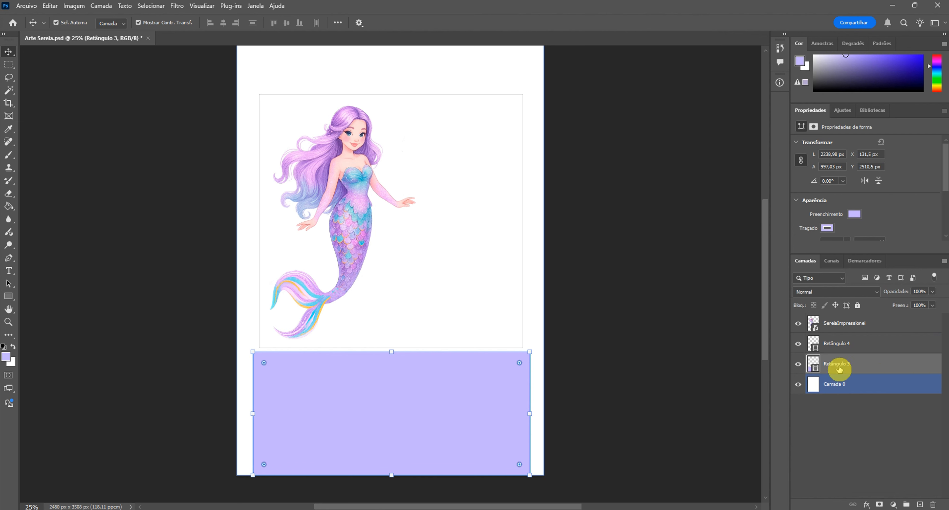
click(27, 6)
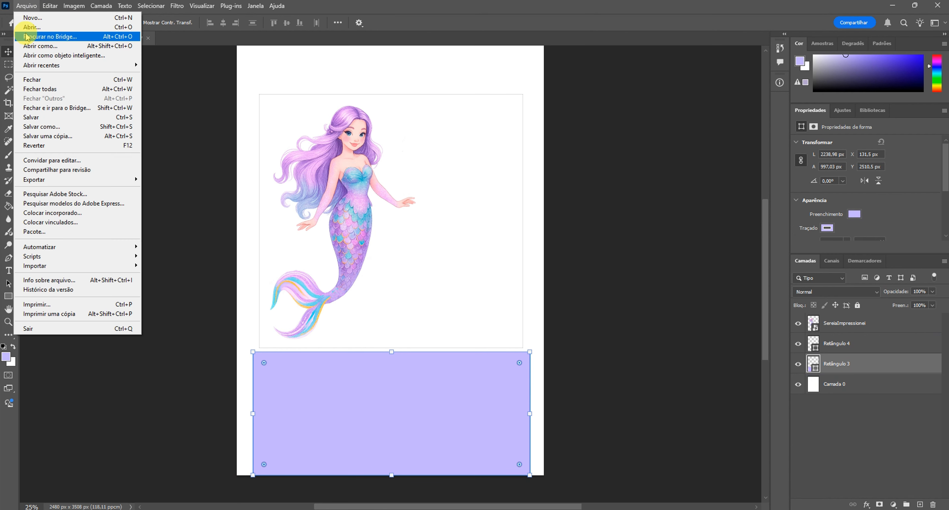
click(63, 213)
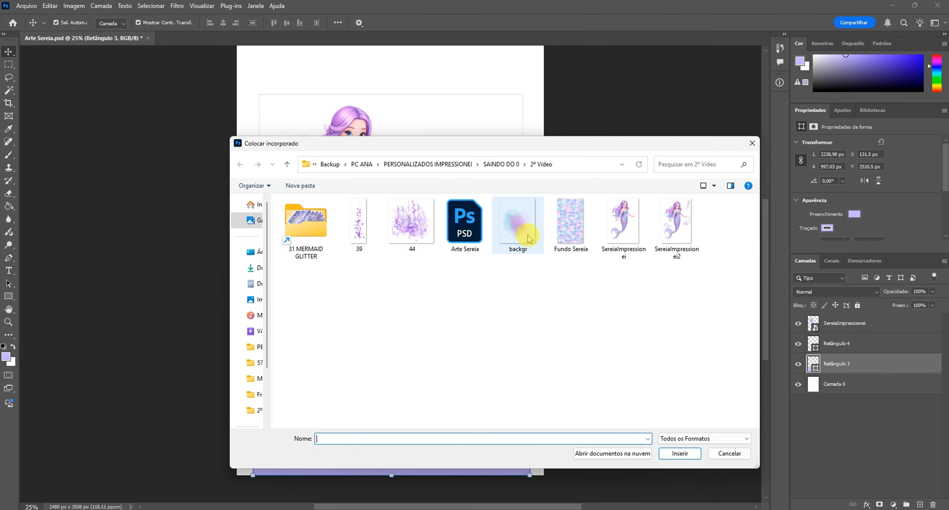
drag(537, 149, 491, 152)
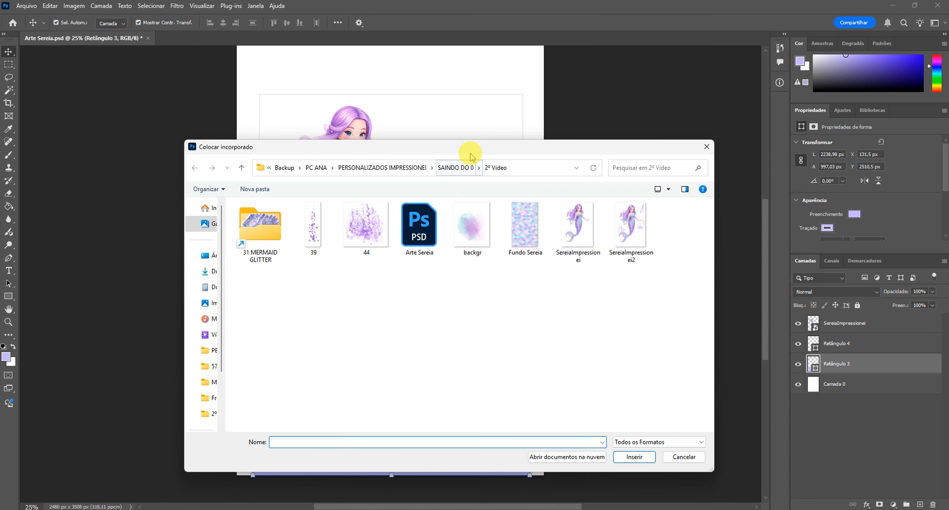
drag(471, 154, 412, 217)
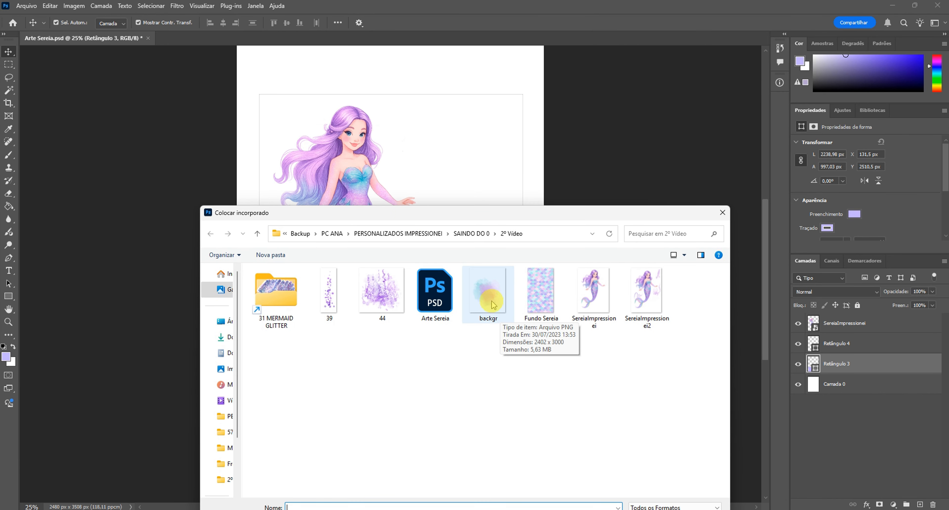
double_click(495, 314)
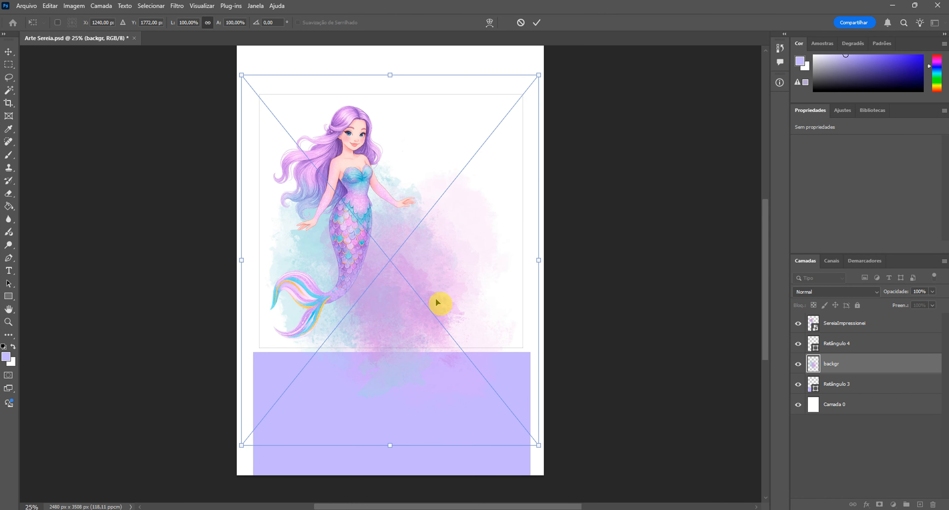
click(537, 23)
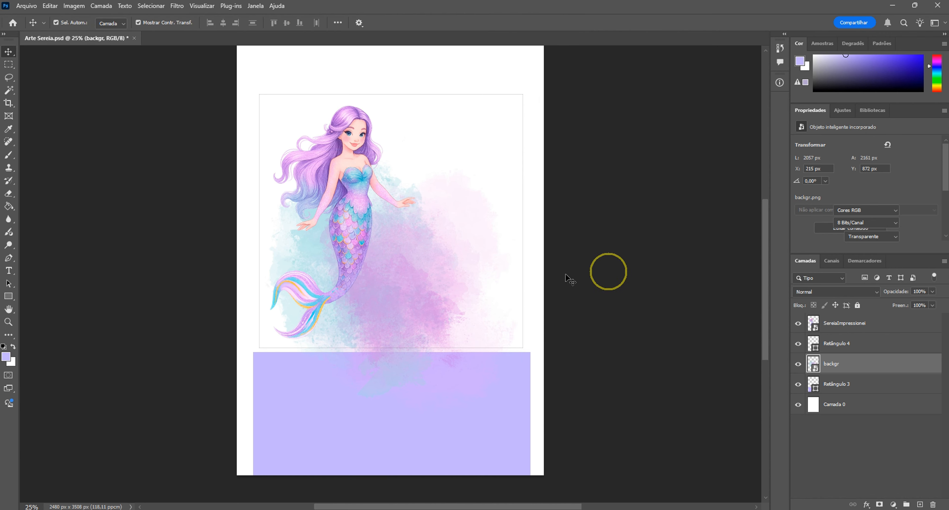
Move the backgr watercolour stain to the page's upper-right corner, at about X 1084 px and Y -565 px, and deselect it
drag(435, 251, 477, 159)
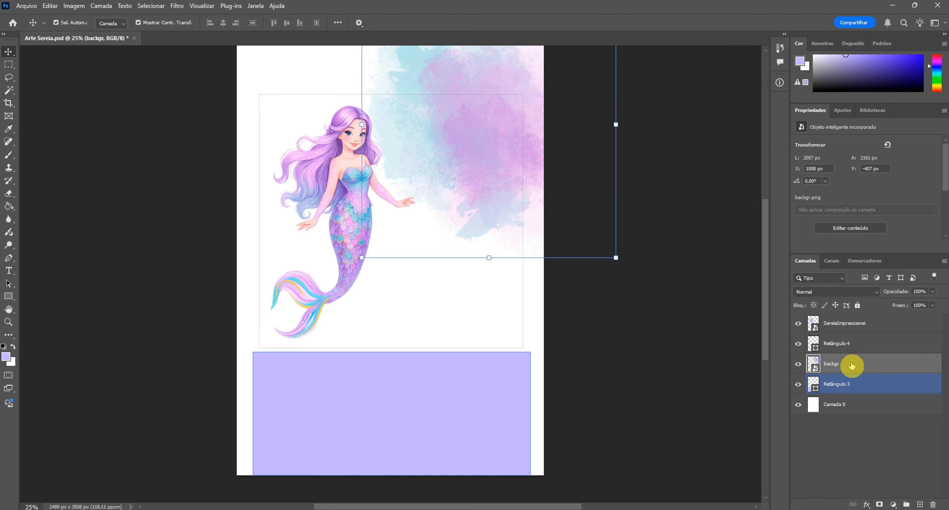
drag(469, 159, 490, 133)
click(615, 341)
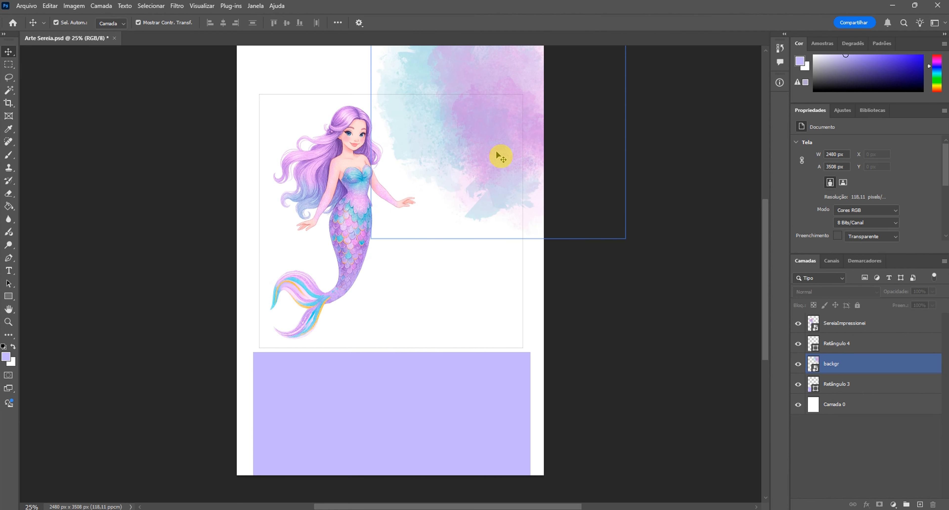
click(528, 305)
click(463, 179)
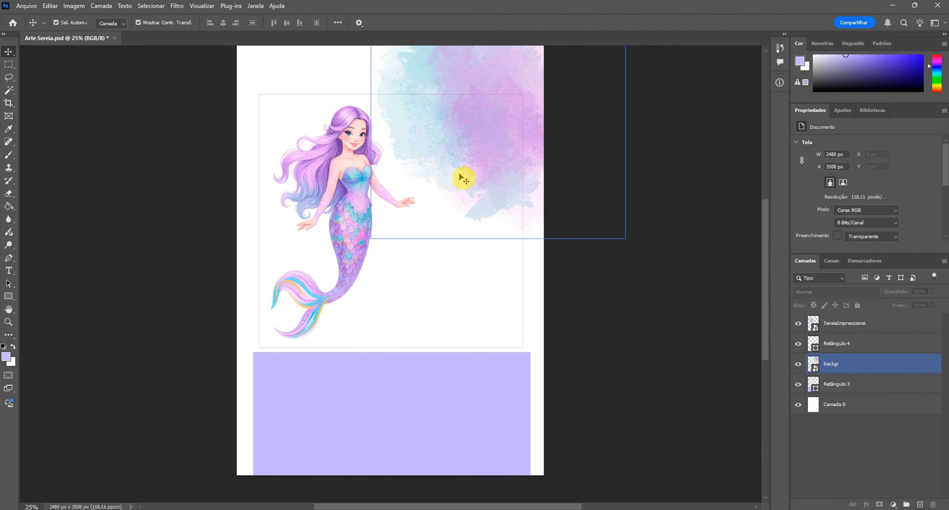
click(391, 268)
click(452, 181)
click(375, 233)
click(331, 273)
click(253, 328)
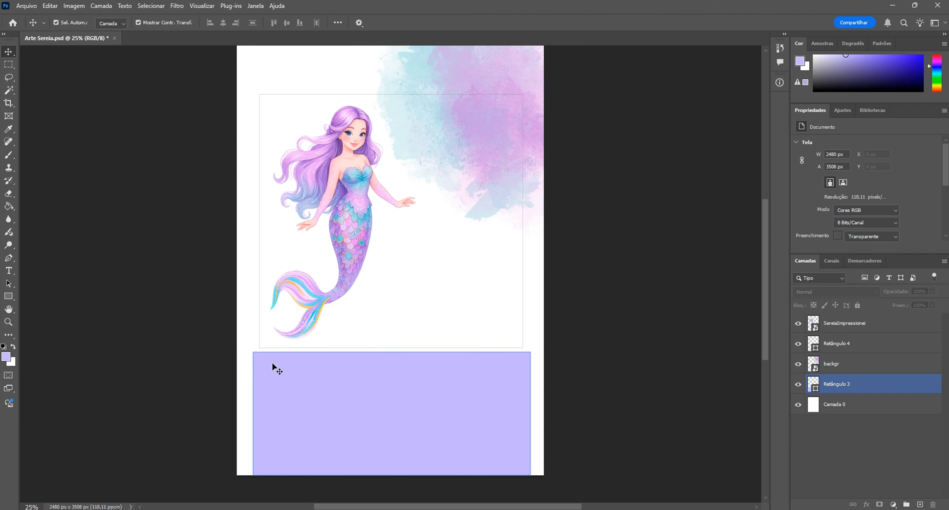
Duplicate the backgr watercolour layer
click(833, 365)
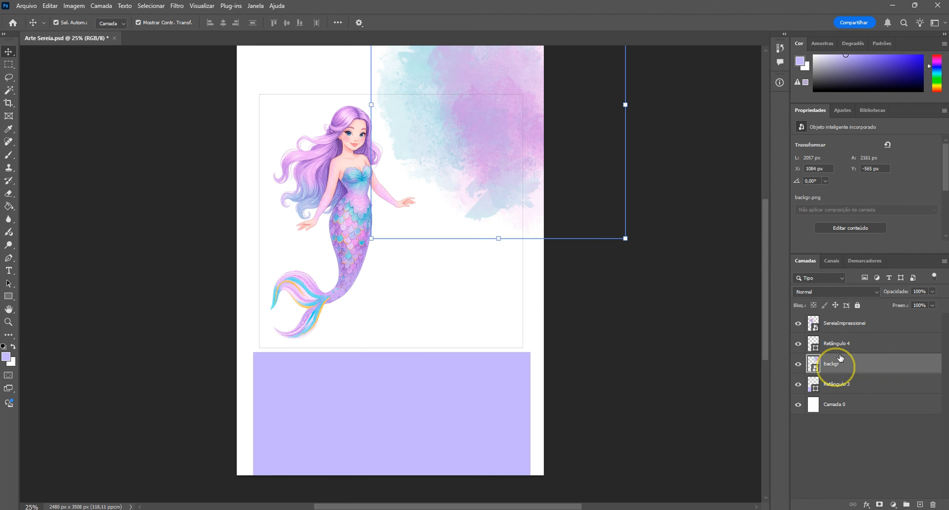
right_click(847, 366)
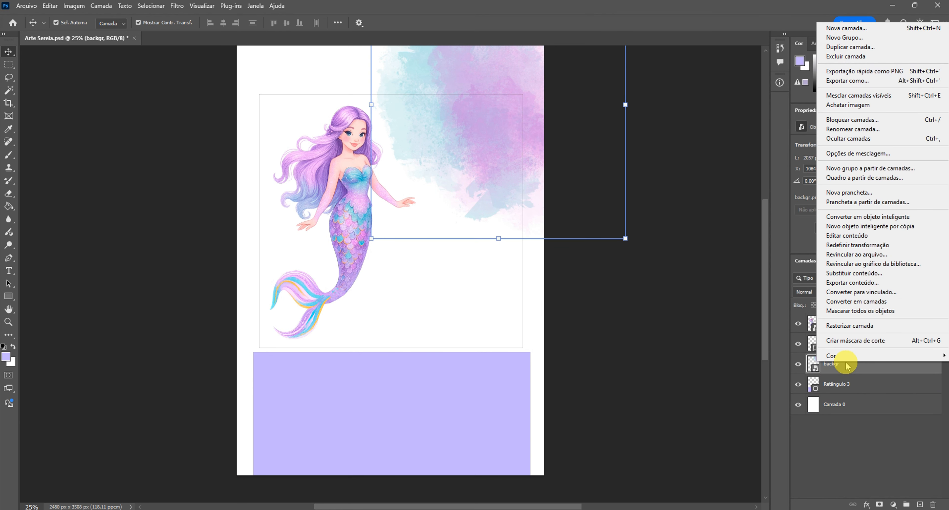
right_click(846, 370)
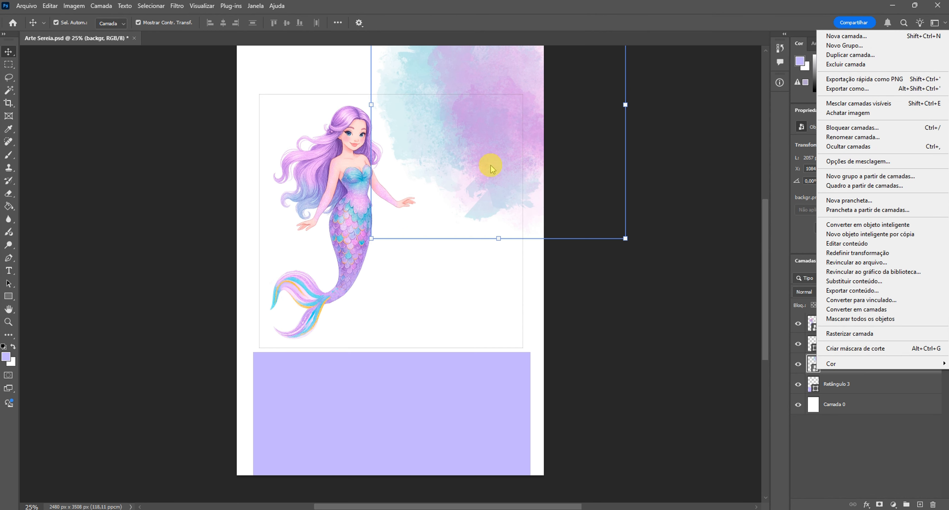
click(579, 302)
click(495, 154)
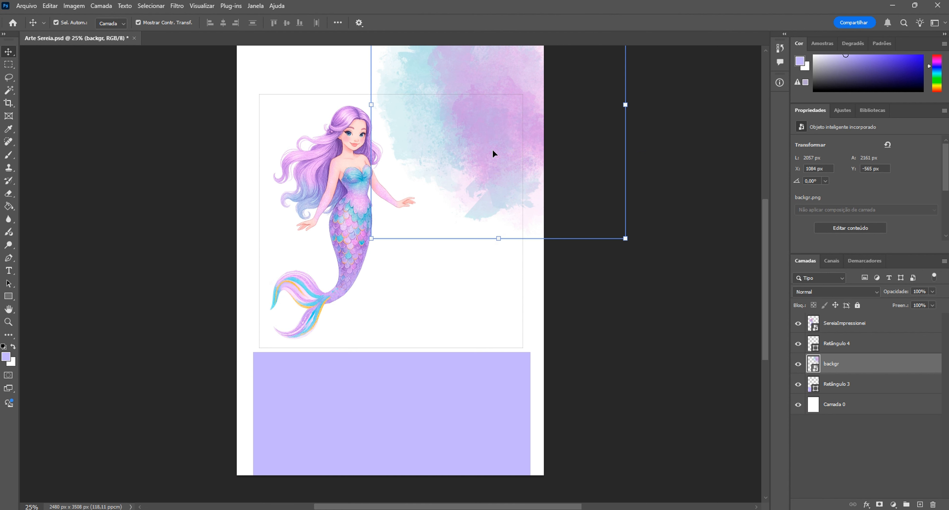
key(ctrl+j)
Move the copied watercolour stain to the page's lower-left area, at about X -528 px and Y 1175 px, and deselect it
click(495, 154)
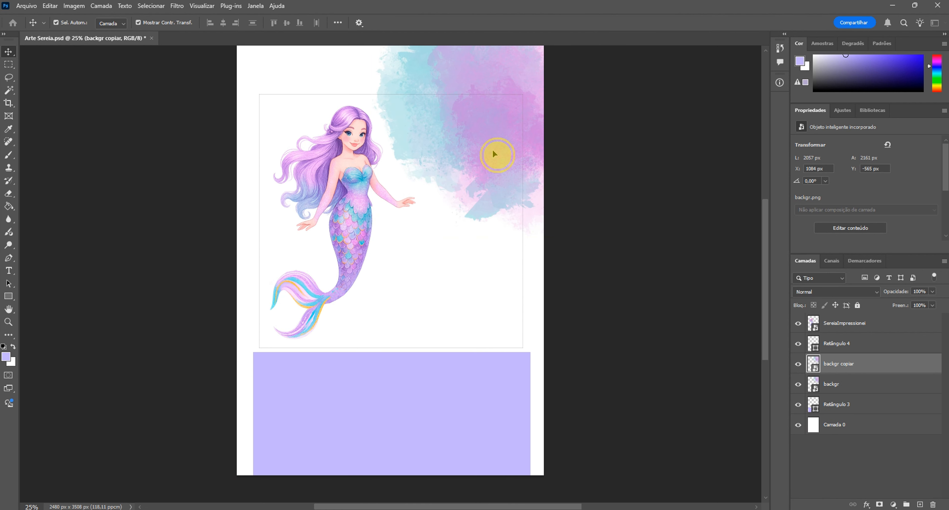
drag(495, 154, 489, 162)
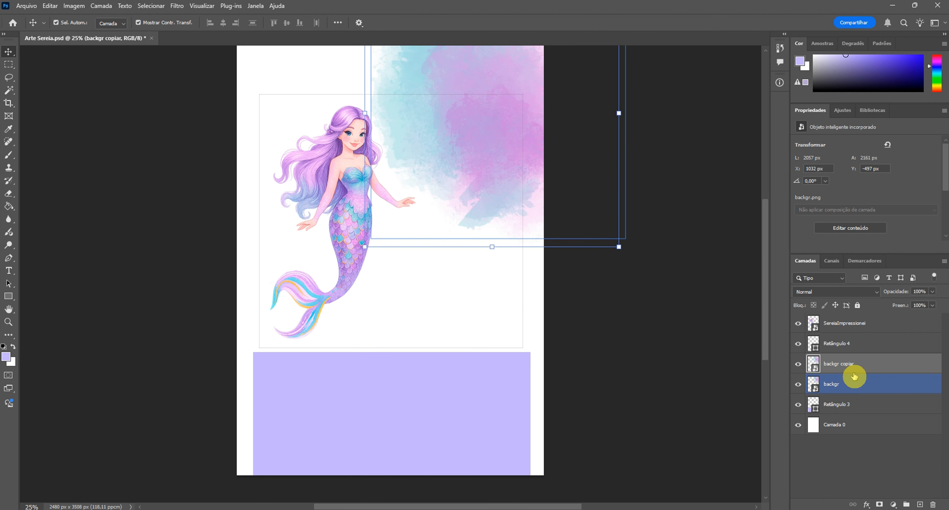
drag(525, 134, 292, 326)
drag(271, 276, 267, 287)
click(678, 258)
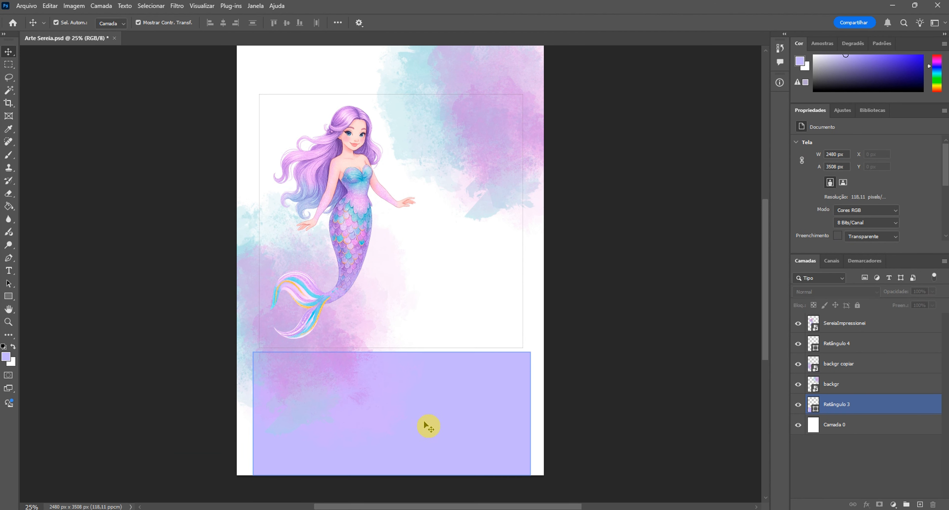
Move both watercolour layers, backgr and backgr copiar, directly below the Retângulo 3 layer
click(428, 396)
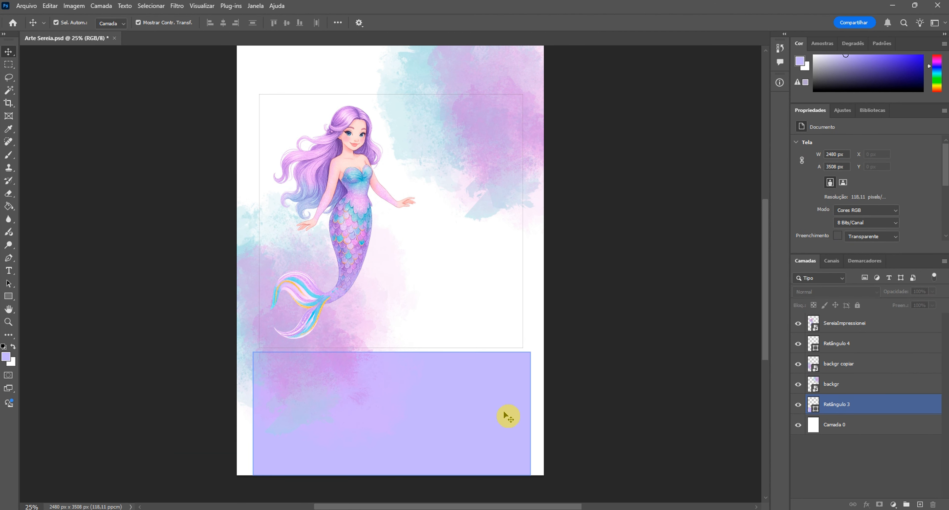
click(476, 397)
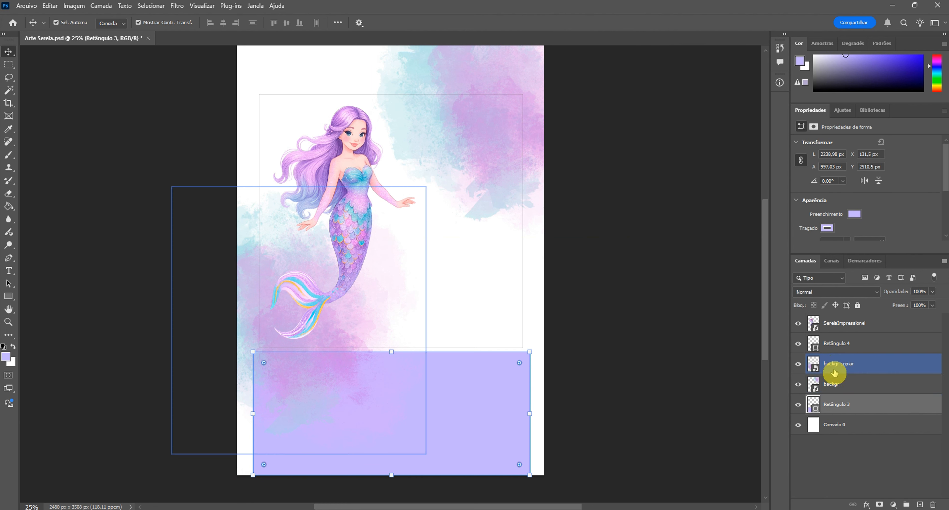
click(848, 391)
shift+click(850, 368)
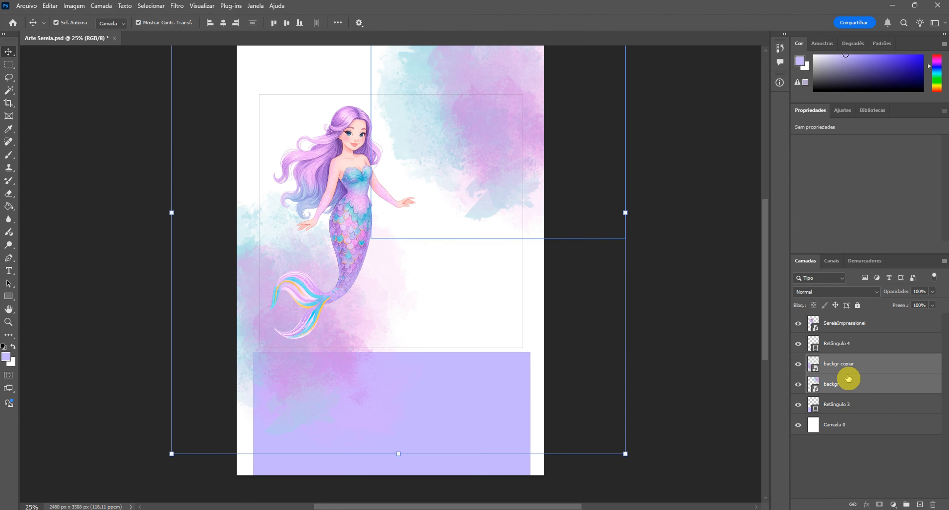
drag(849, 389, 842, 402)
click(848, 407)
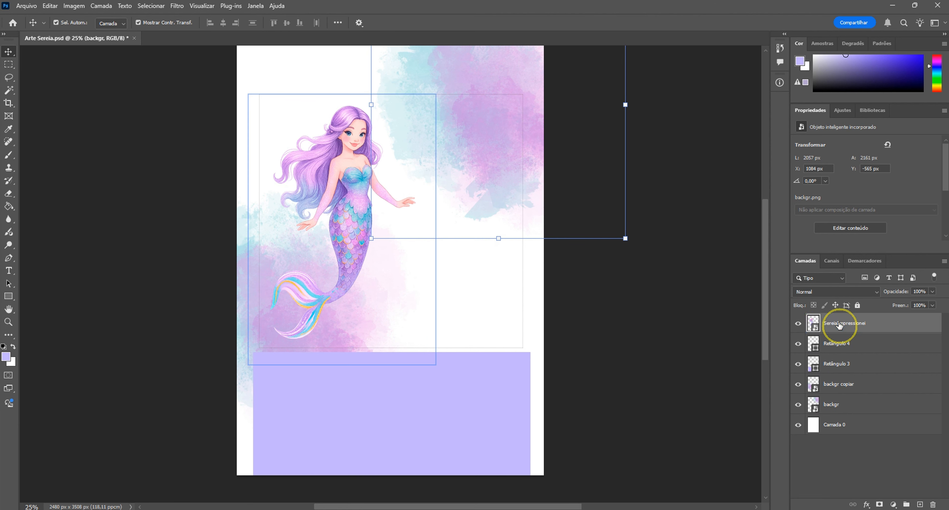
Shift the upper-right watercolour stain to about X 1140 px, nudge the lower-left stain slightly up and to the right, and deselect
click(821, 324)
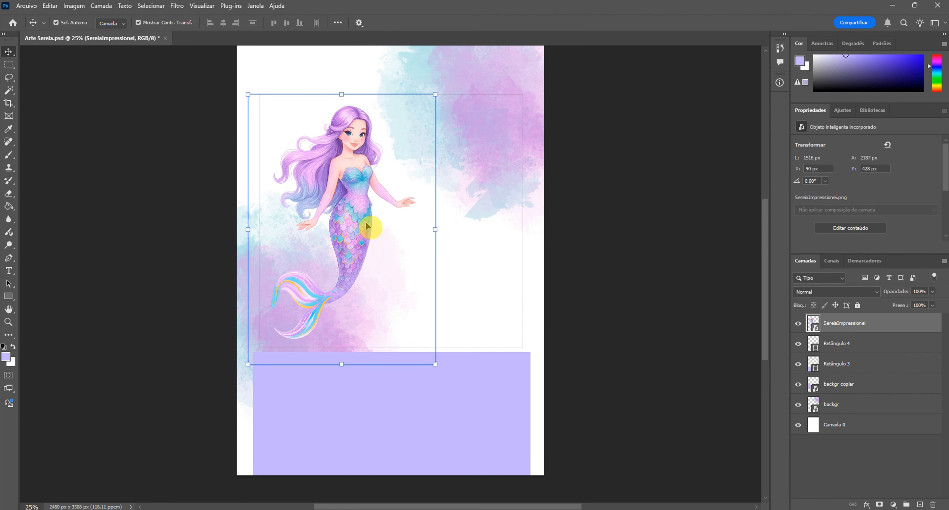
click(843, 406)
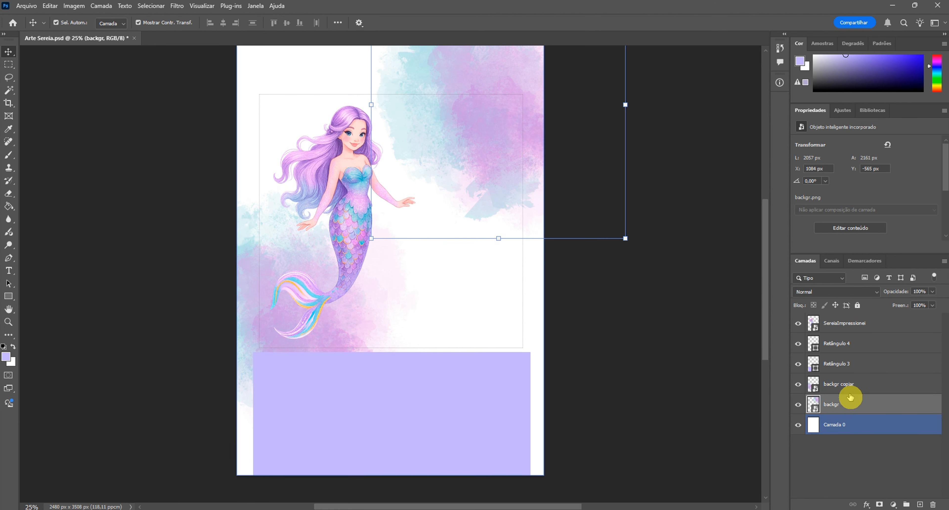
drag(873, 390, 852, 394)
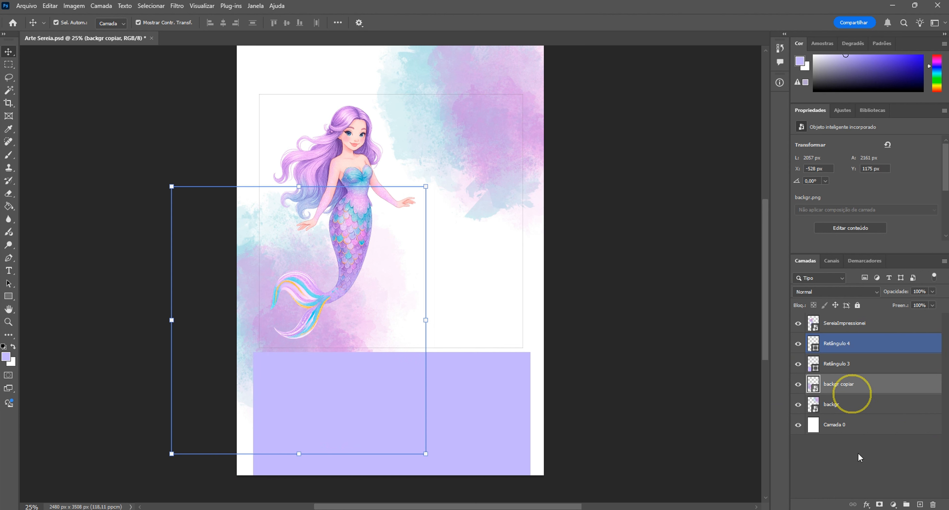
click(842, 409)
mouse_move(449, 110)
mouse_down()
mouse_move(483, 121)
mouse_move(456, 111)
mouse_up()
mouse_move(309, 254)
mouse_down()
mouse_move(281, 258)
mouse_move(306, 242)
mouse_up()
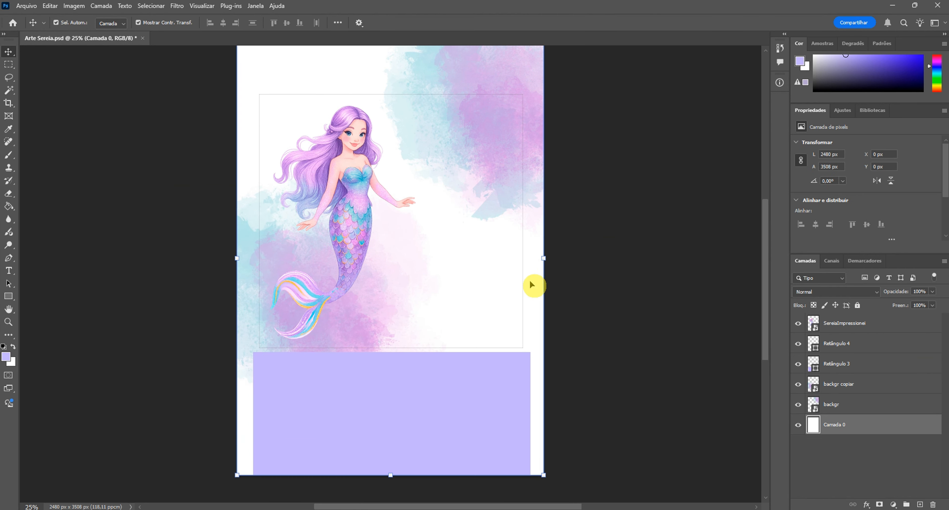
click(567, 363)
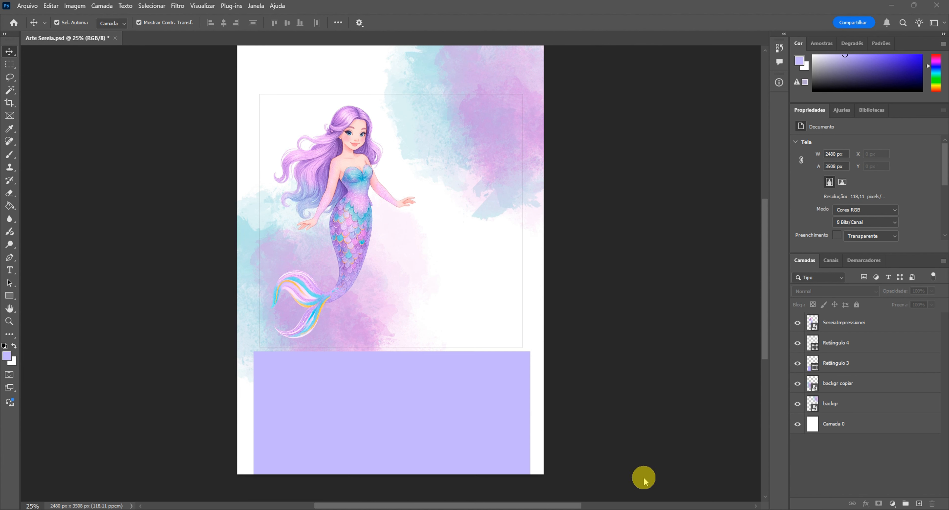
Create a new empty layer directly below the backgr layer and name it Fundo
click(863, 406)
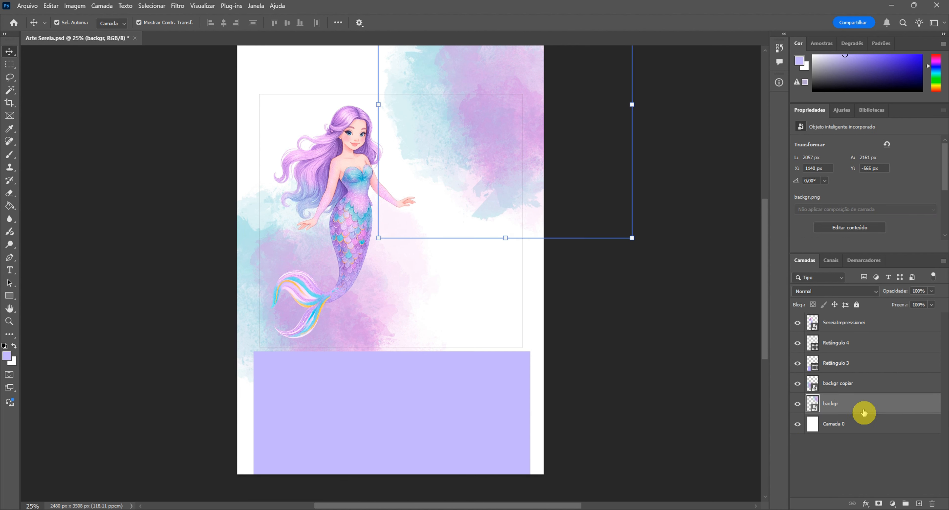
click(919, 504)
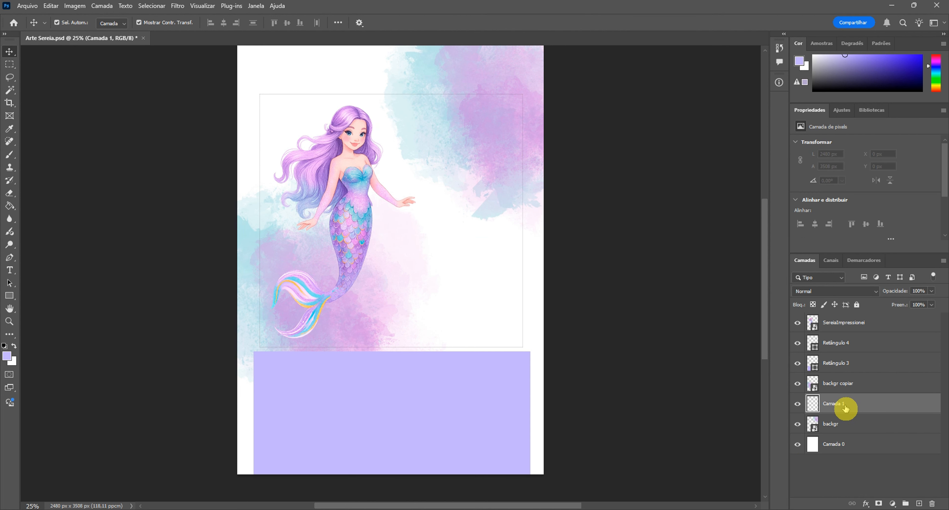
drag(846, 410, 851, 430)
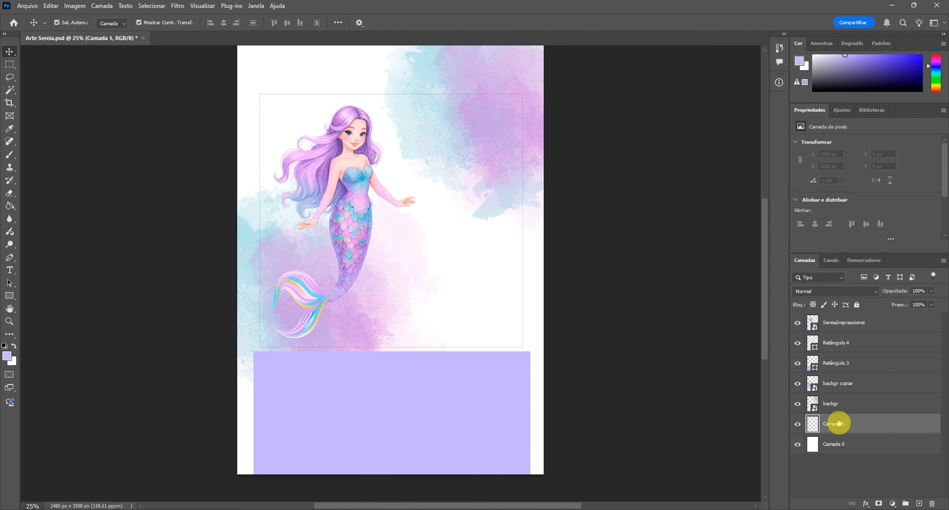
double_click(838, 424)
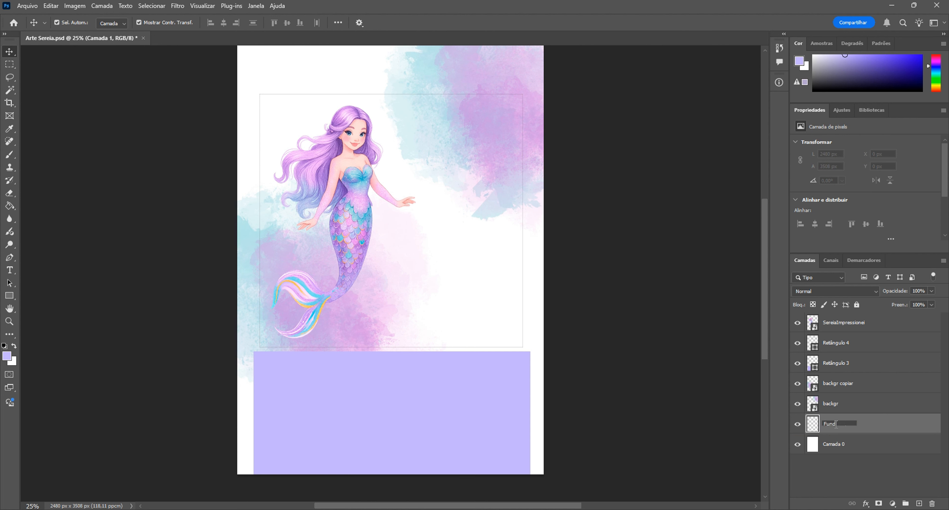
click(867, 430)
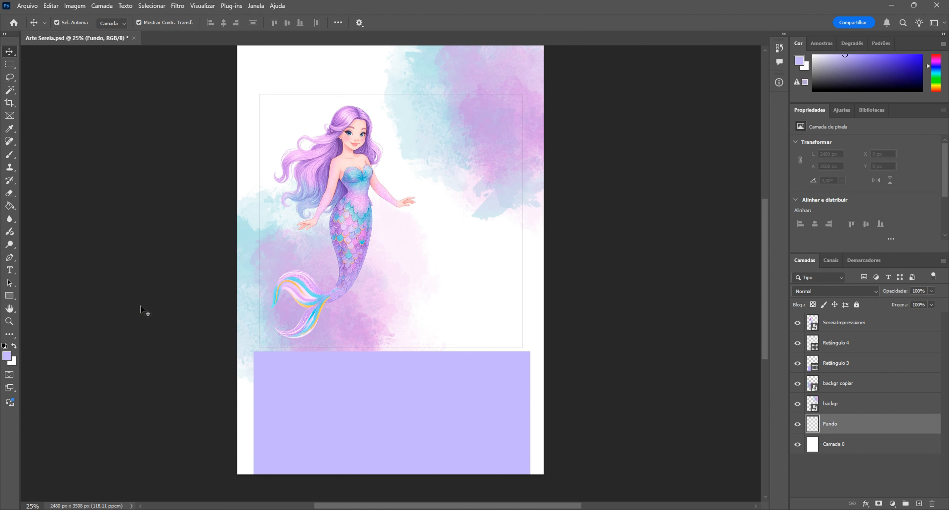
Sample the mermaid top's blue and the watercolour's purple with the Eyedropper, finishing with the large rectangle's lilac as foreground colour
click(10, 129)
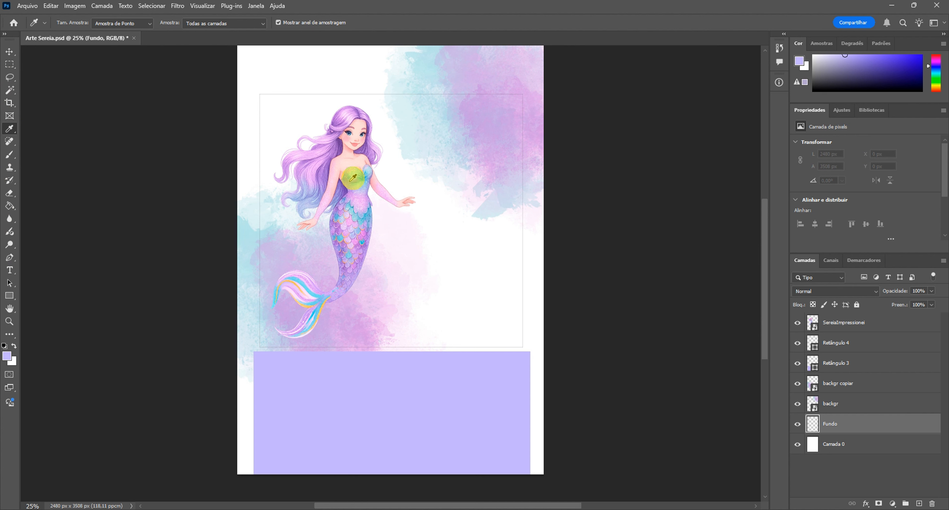
click(359, 172)
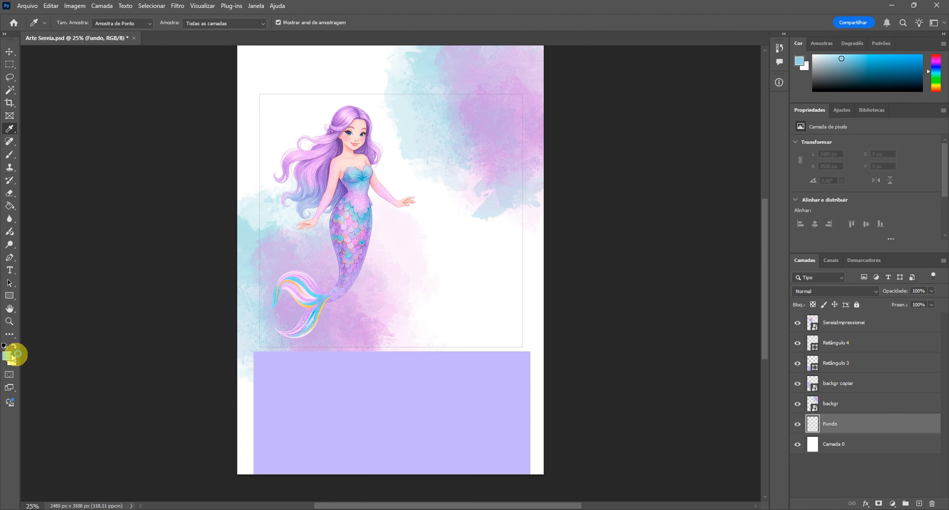
click(484, 126)
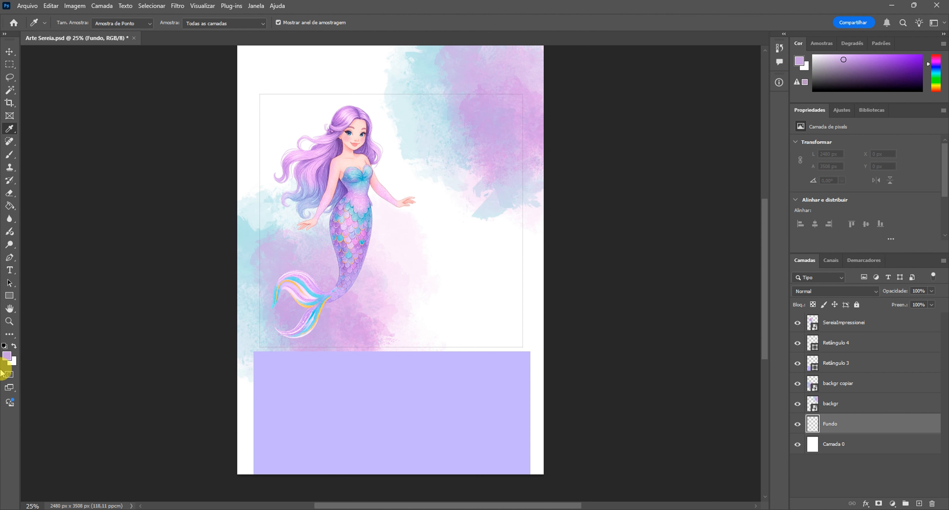
click(359, 174)
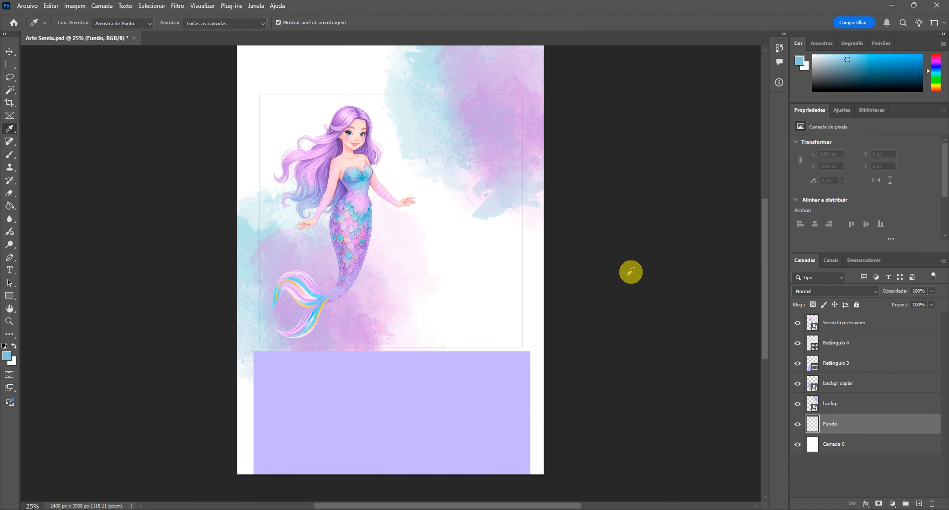
click(386, 404)
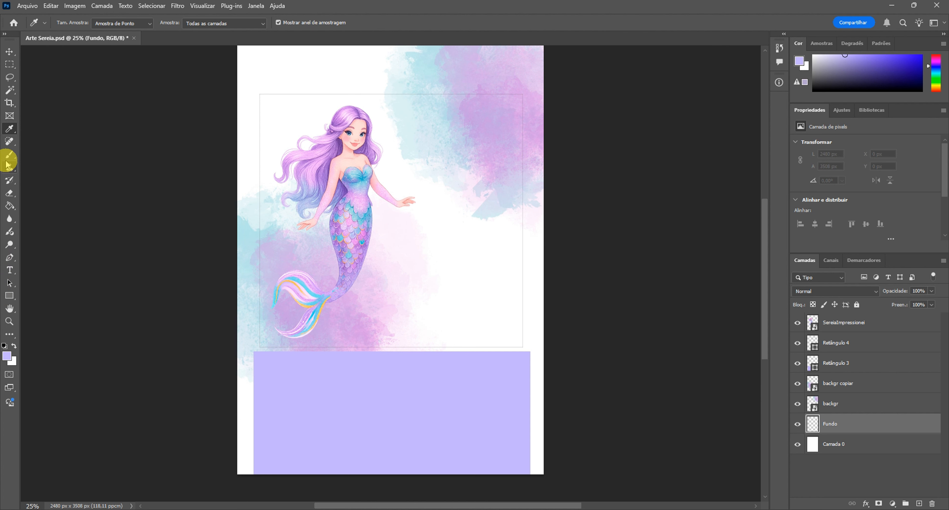
Activate the Brush tool, fit the page to the window and expand the 20 Watercolor Brushes 2 preset group
click(12, 157)
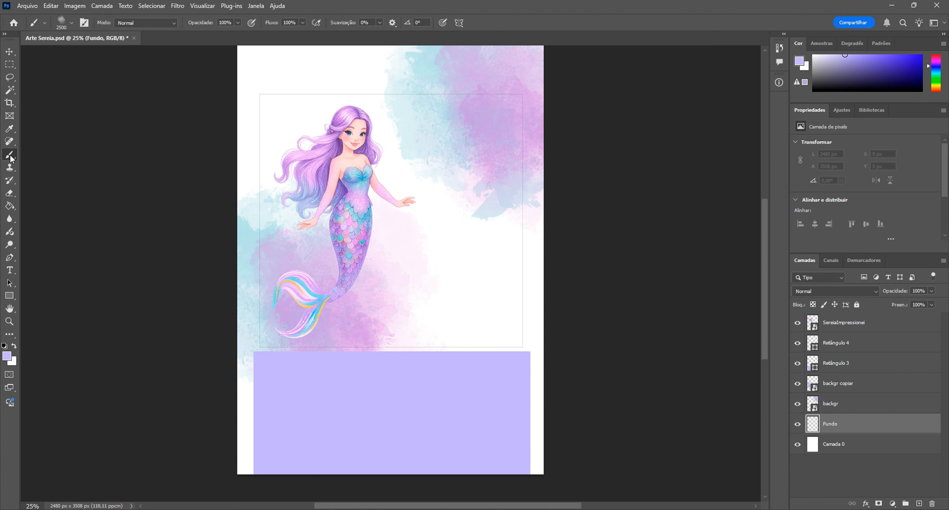
key(ctrl+0)
click(8, 159)
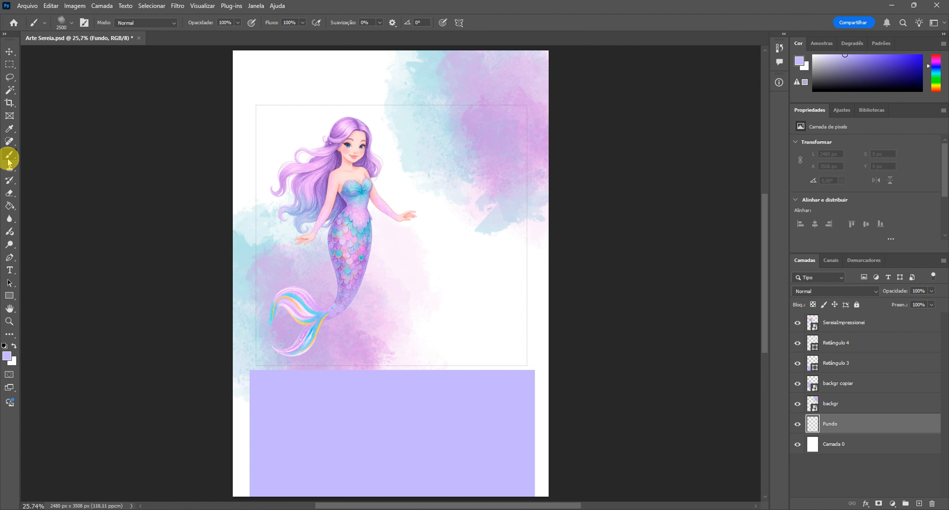
click(71, 23)
scroll(68, 149, down, 2)
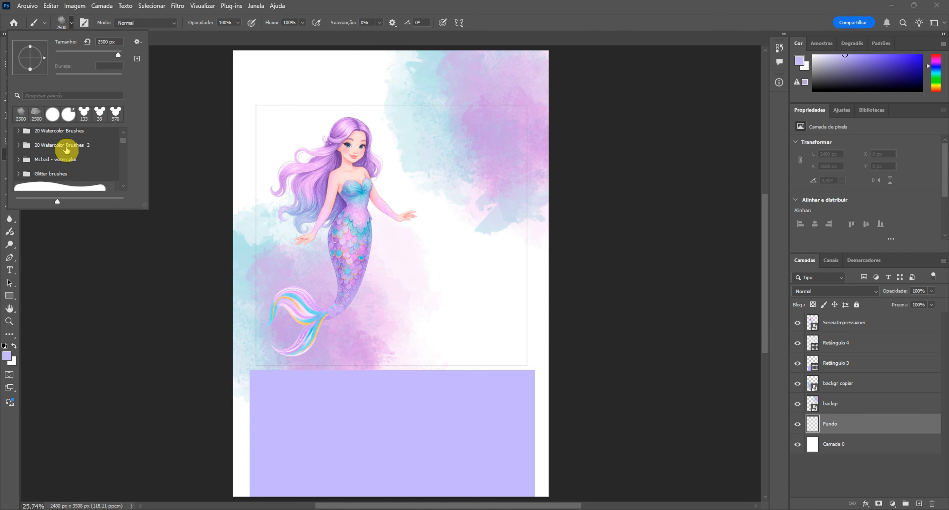
scroll(82, 170, up, 2)
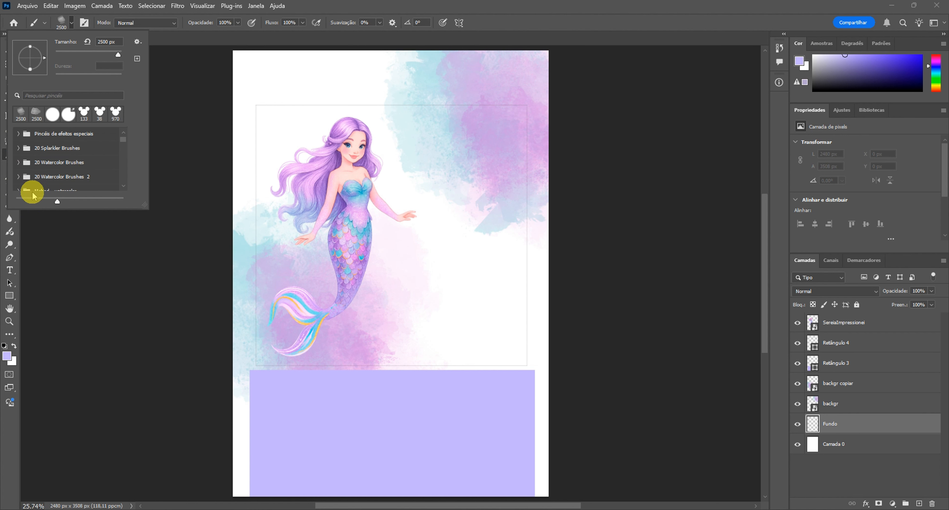
click(21, 177)
Try the Painter 1 and Painter 2 presets from 20 Watercolor Brushes 2 and settle on Painter 1 at 2500 px
scroll(73, 169, down, 1)
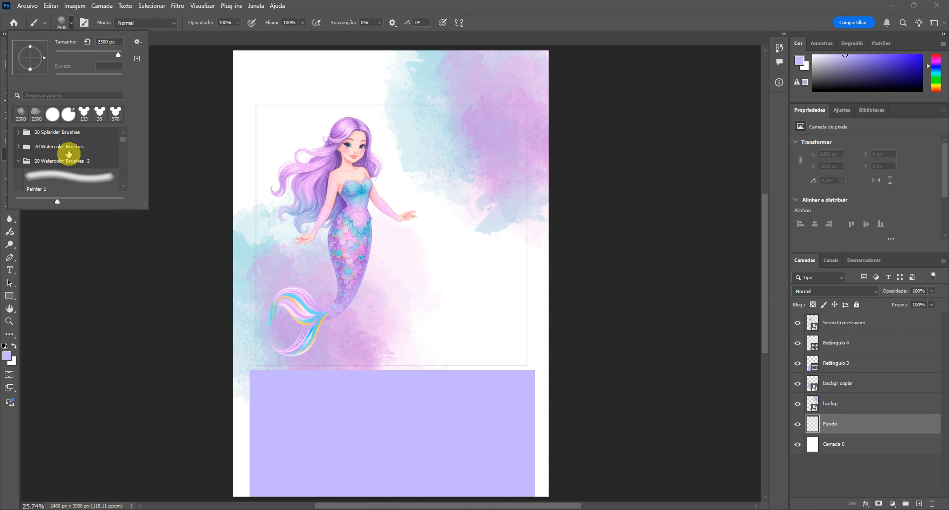
scroll(85, 162, down, 1)
scroll(56, 162, down, 1)
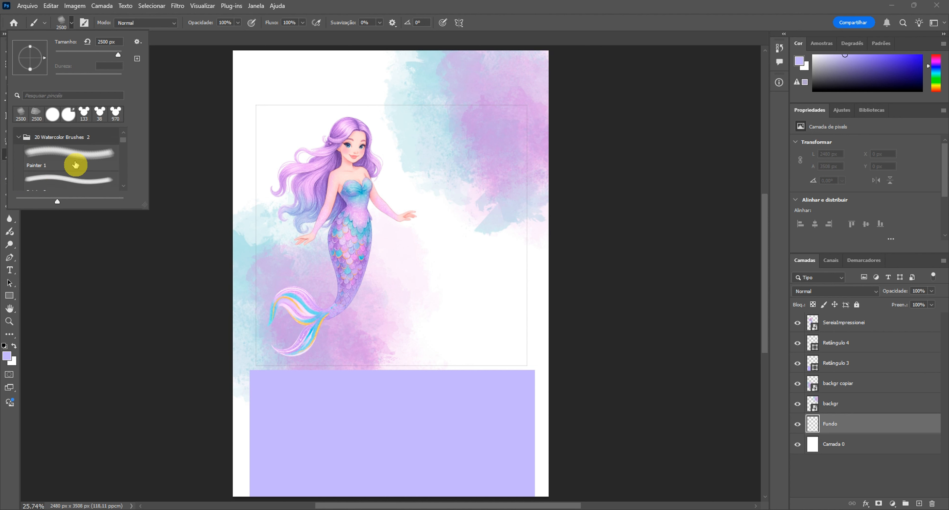
click(104, 165)
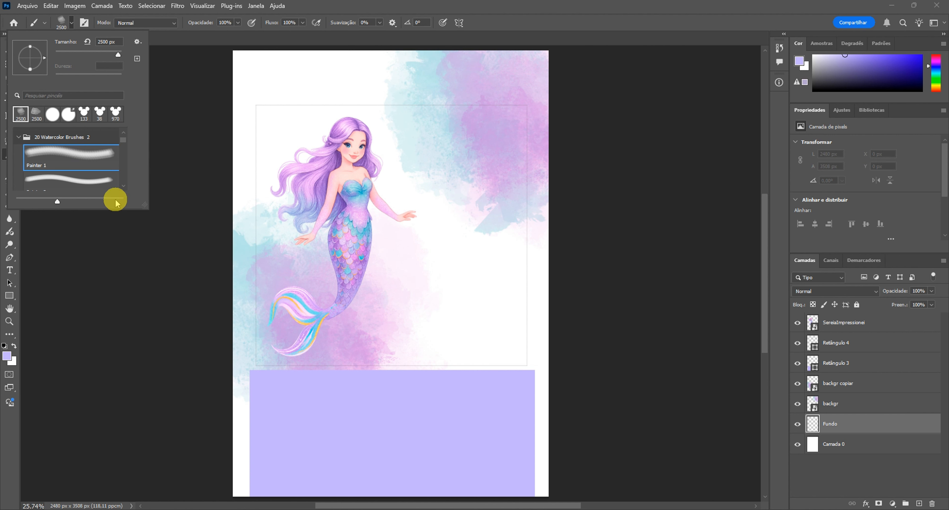
click(96, 183)
scroll(83, 181, down, 1)
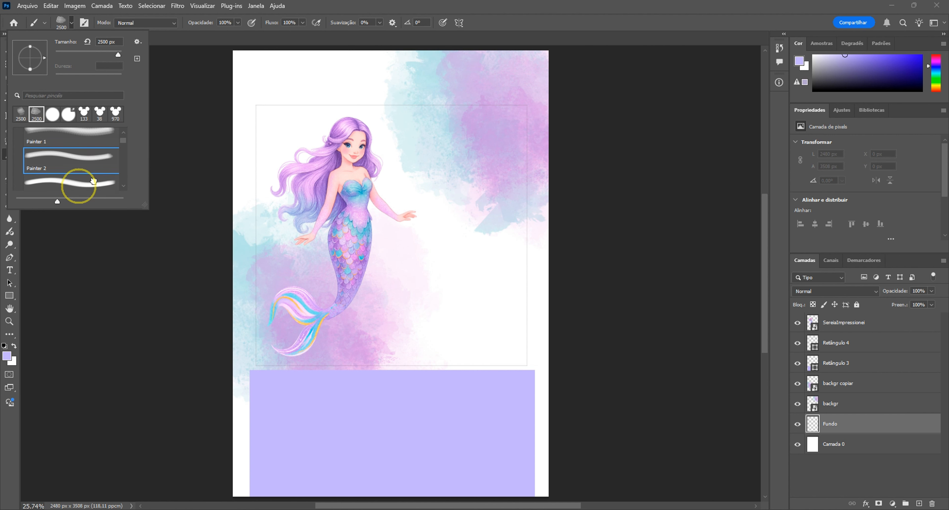
scroll(83, 181, up, 2)
click(76, 169)
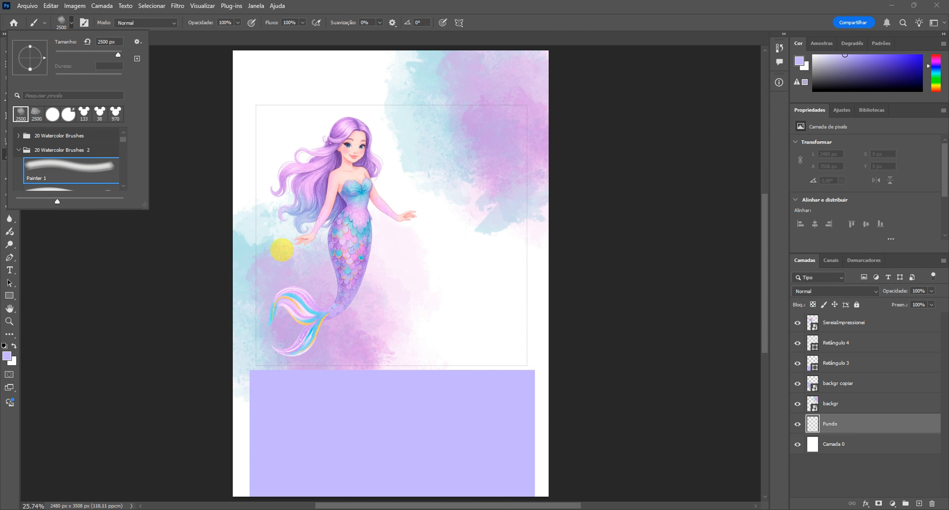
Try lilac Painter 1 strokes across the page's lower-right area and upper-left corner on the Fundo layer, undoing each attempt
click(336, 216)
click(466, 325)
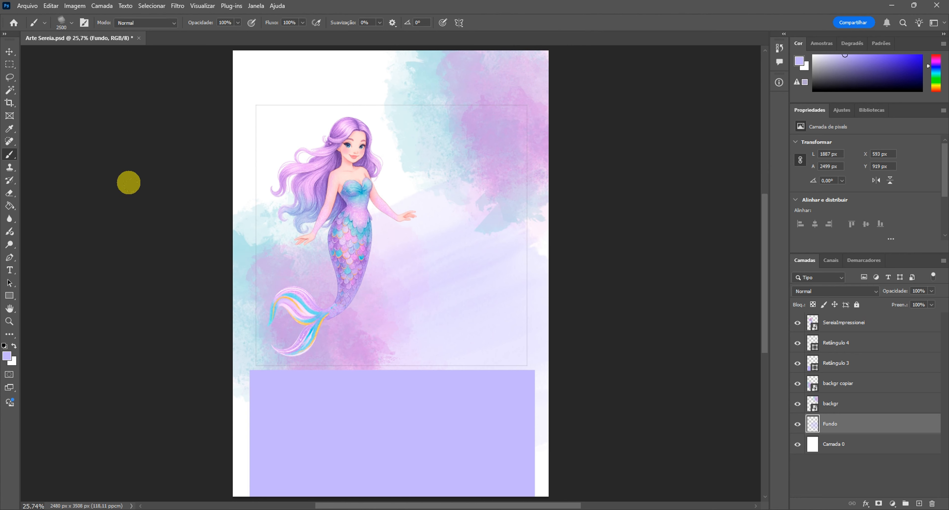
click(167, 18)
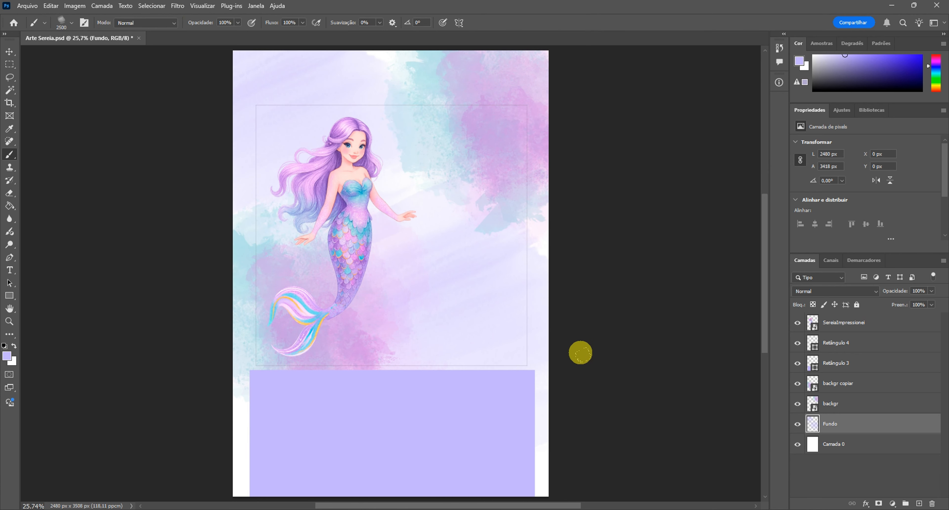
key(ctrl+z)
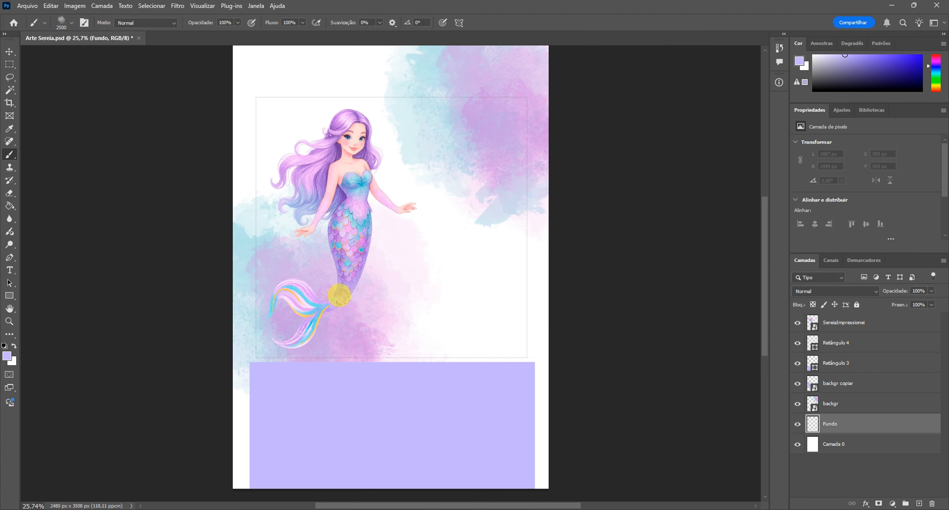
key(ctrl+shift+z)
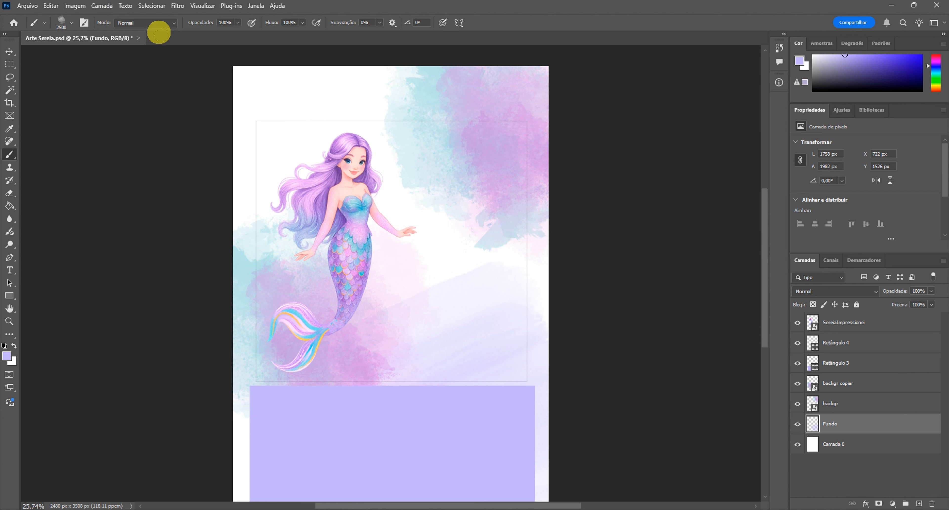
click(154, 22)
key(ctrl+z)
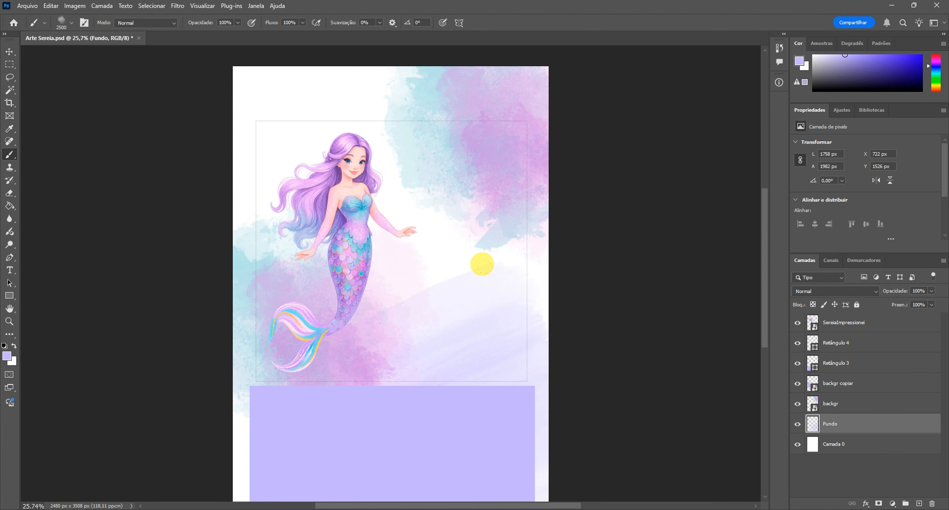
key(ctrl+z)
Try lilac strokes again along the page's lower right, its upper-left corner and the mermaid's right side, and undo them
scroll(541, 356, down, 1)
click(515, 419)
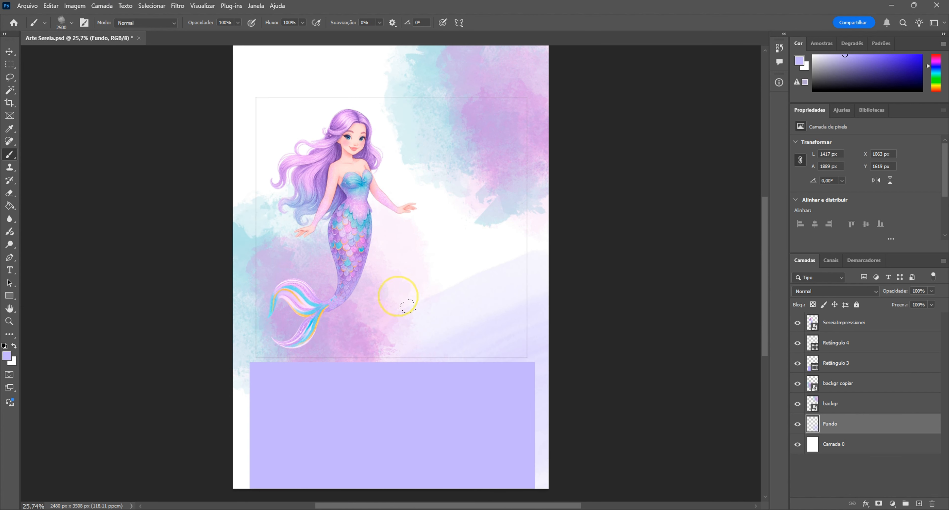
key(ctrl+z)
click(514, 421)
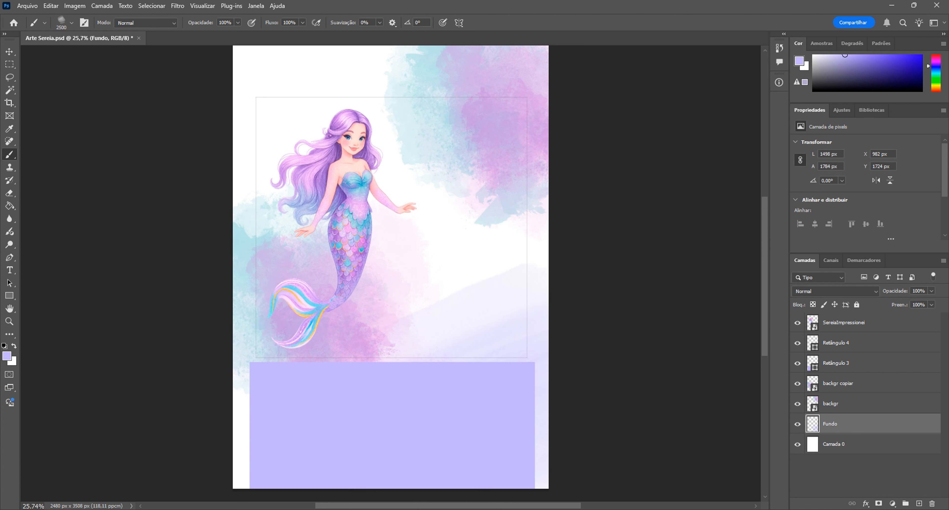
scroll(212, 42, up, 1)
click(162, 27)
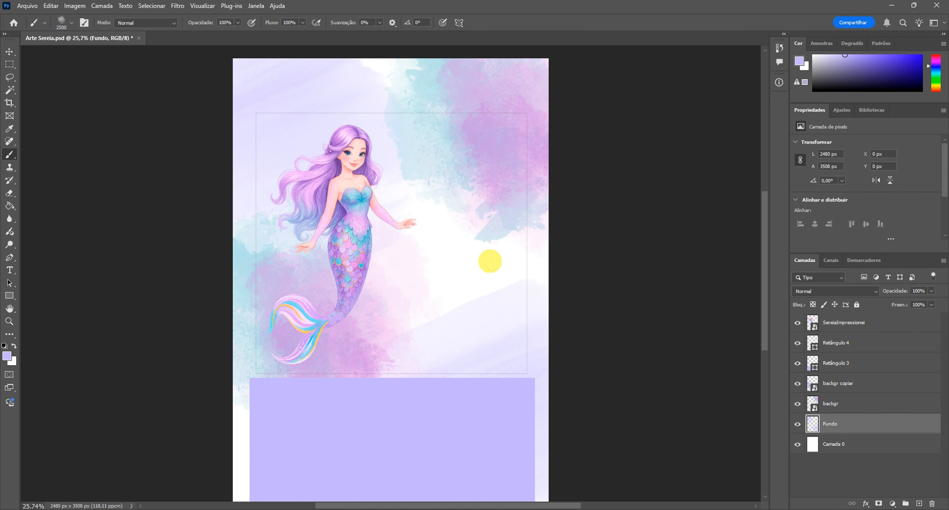
click(383, 266)
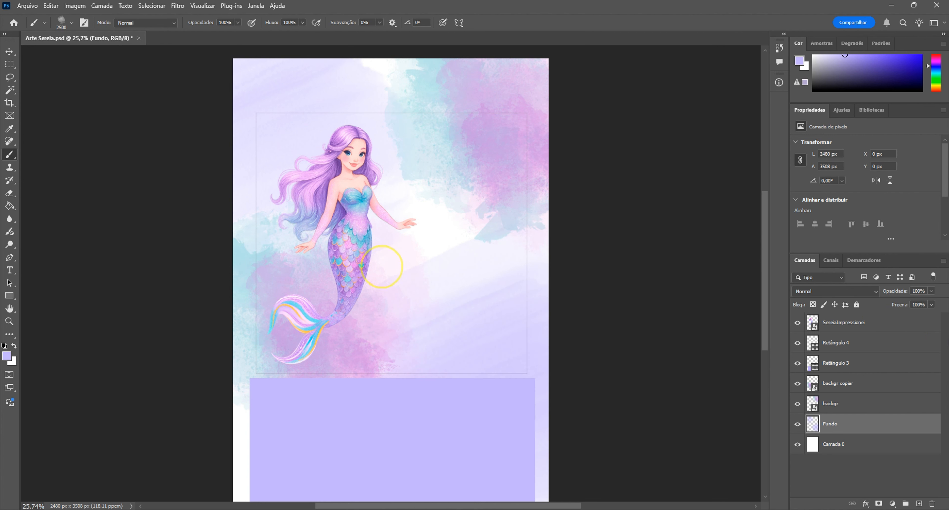
key(ctrl+z)
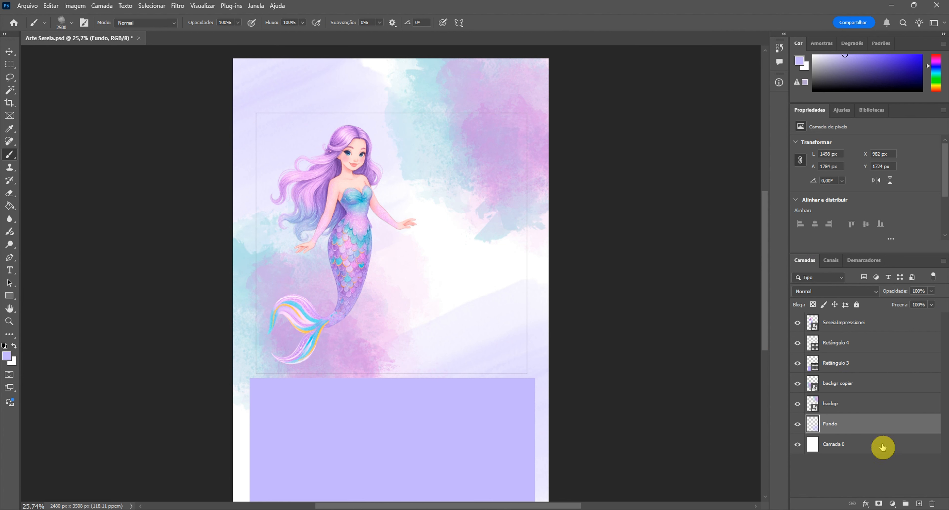
key(ctrl+z)
key(ctrl+z)
Paint translucent lilac watercolour strokes on the Fundo layer over the right side beside the tail and the page's upper-left corner
click(371, 281)
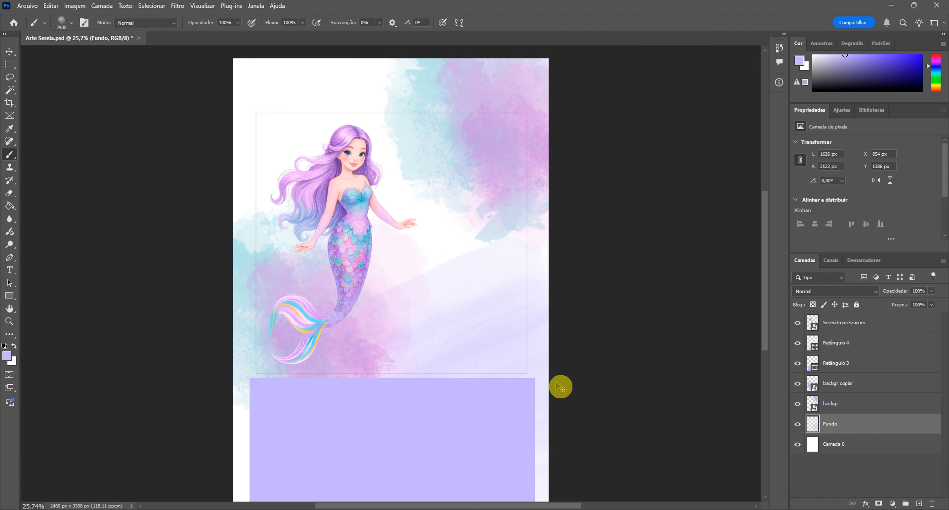
key(ctrl+z)
click(368, 267)
click(163, 13)
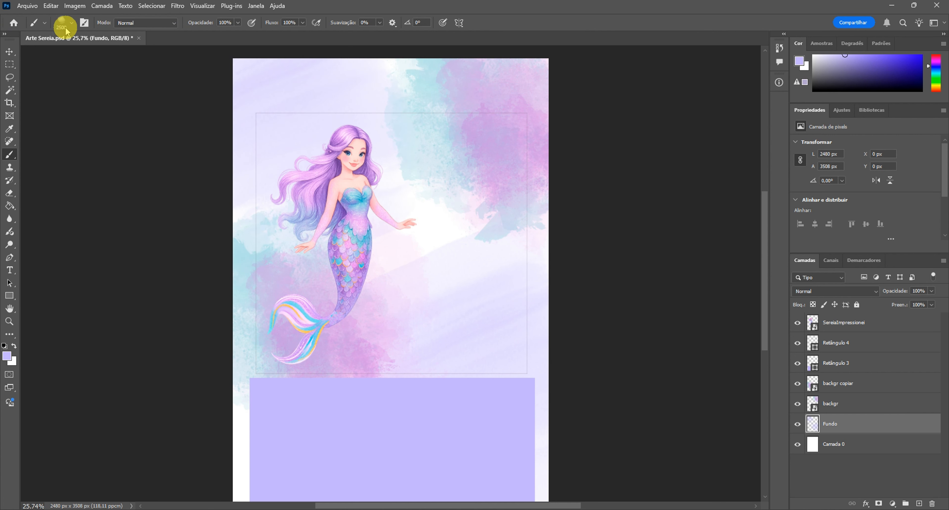
Try the brush at 5000 px and the Painter 2 preset, and return to Painter 1 at 2500 px
click(72, 24)
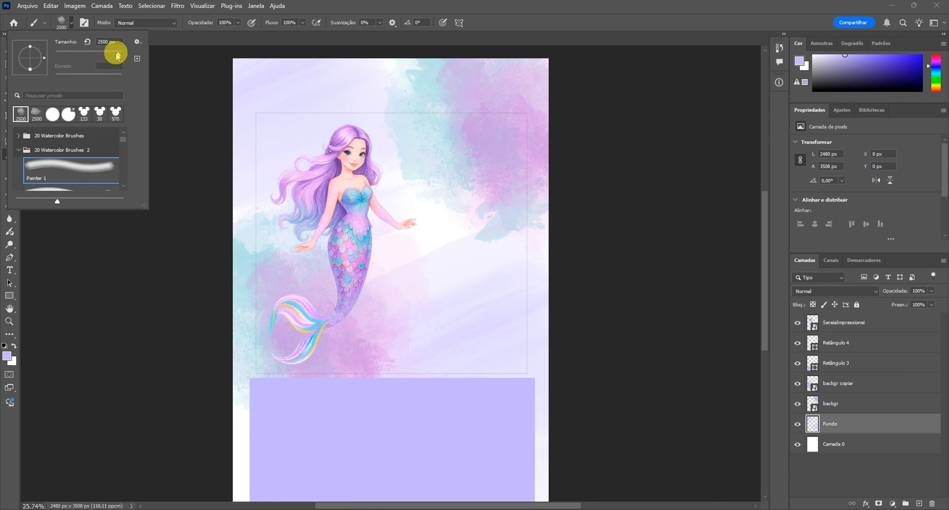
mouse_move(120, 56)
mouse_down()
mouse_move(113, 59)
mouse_move(121, 54)
mouse_up()
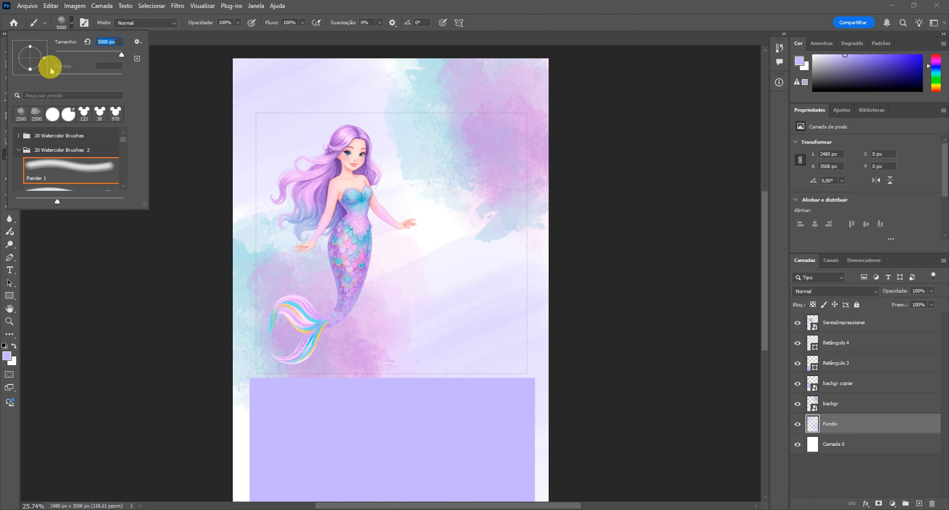
click(21, 113)
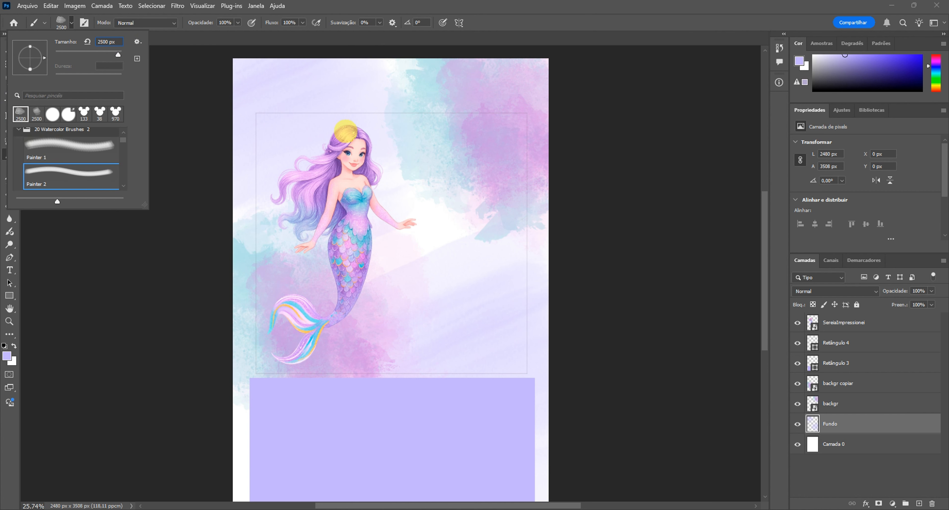
click(40, 145)
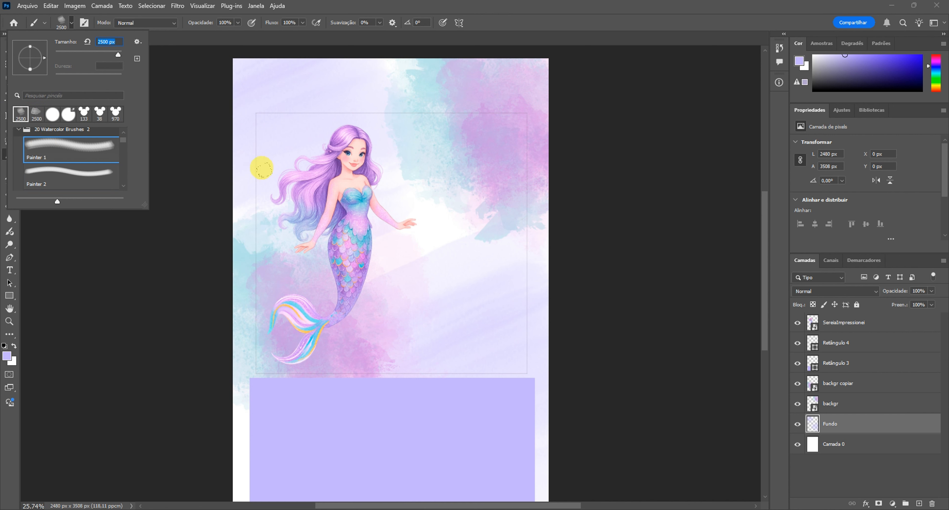
key(v)
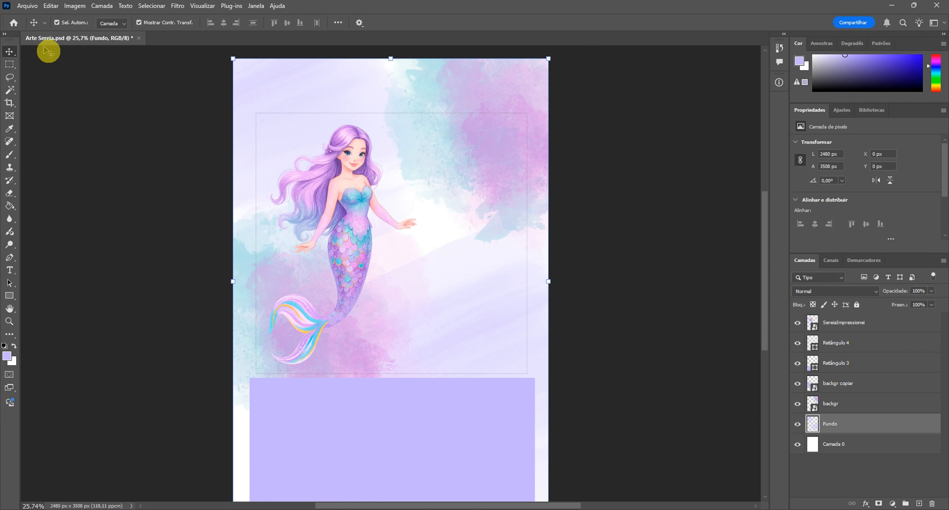
click(27, 6)
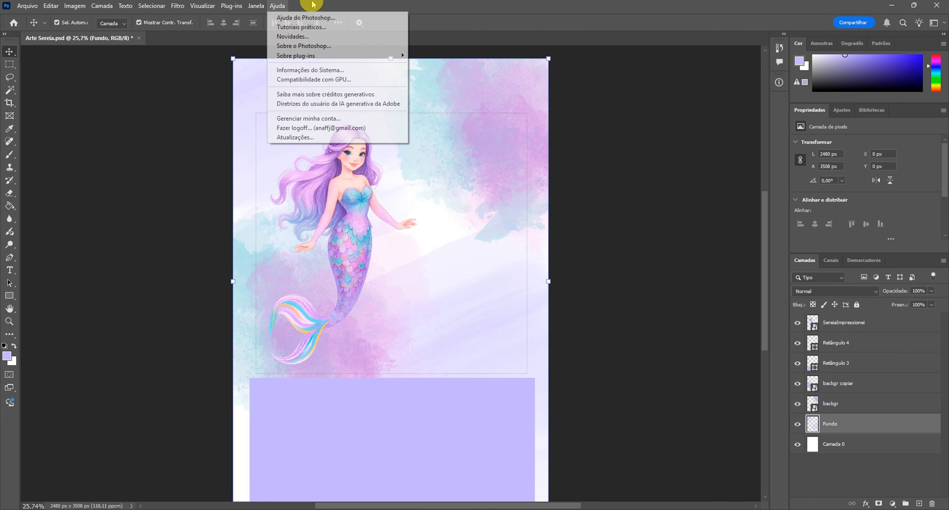
click(433, 4)
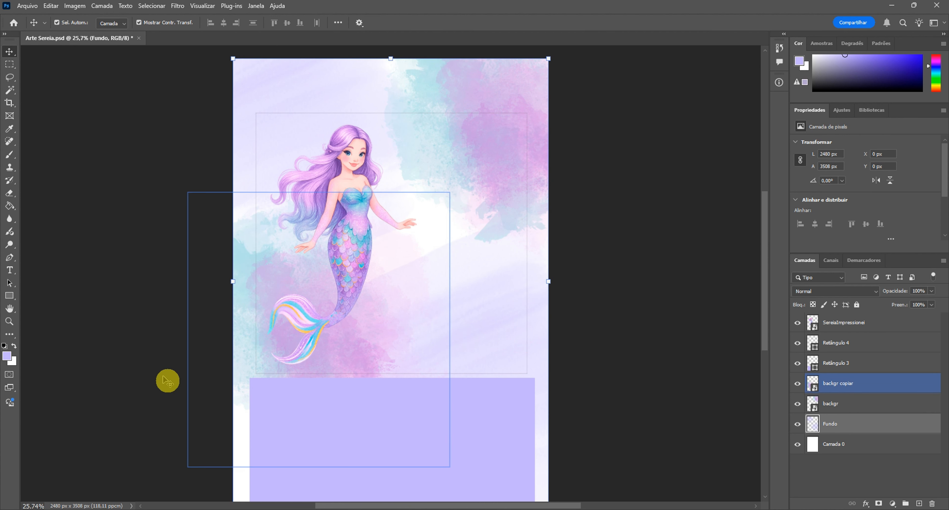
click(12, 165)
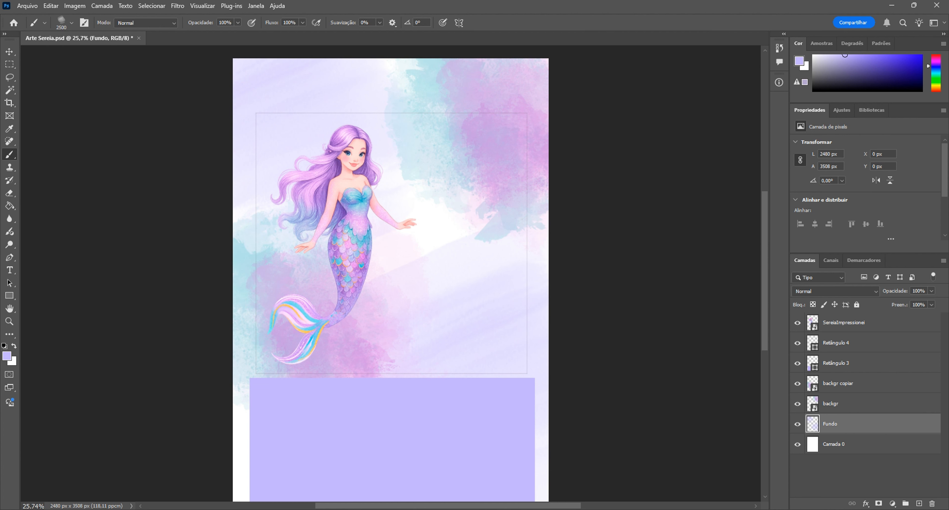
Create a new layer above SereiaImpressionei and paint translucent lilac Painter 1 strokes over the mermaid
click(850, 326)
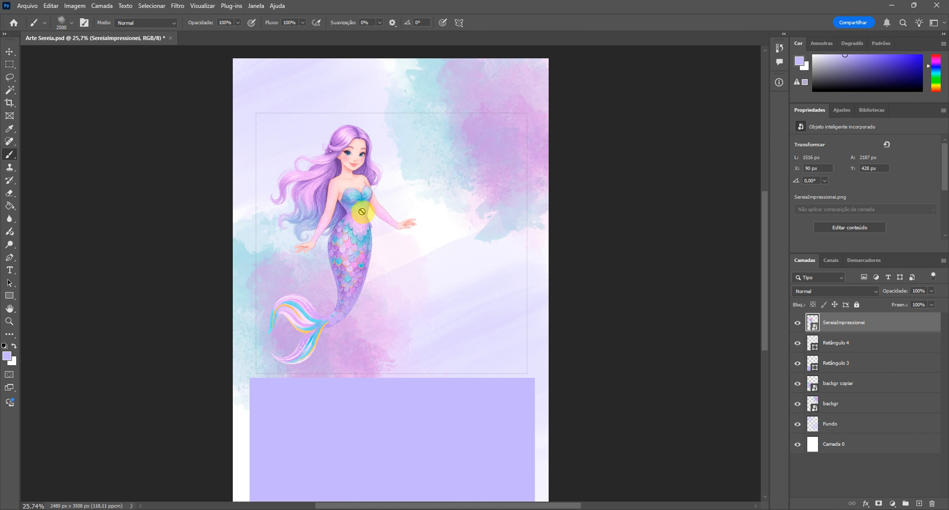
click(919, 504)
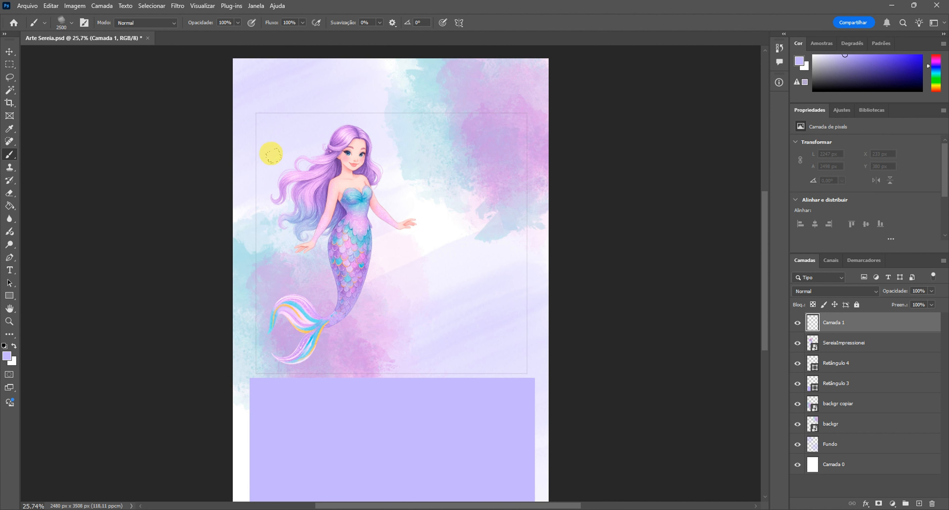
click(269, 141)
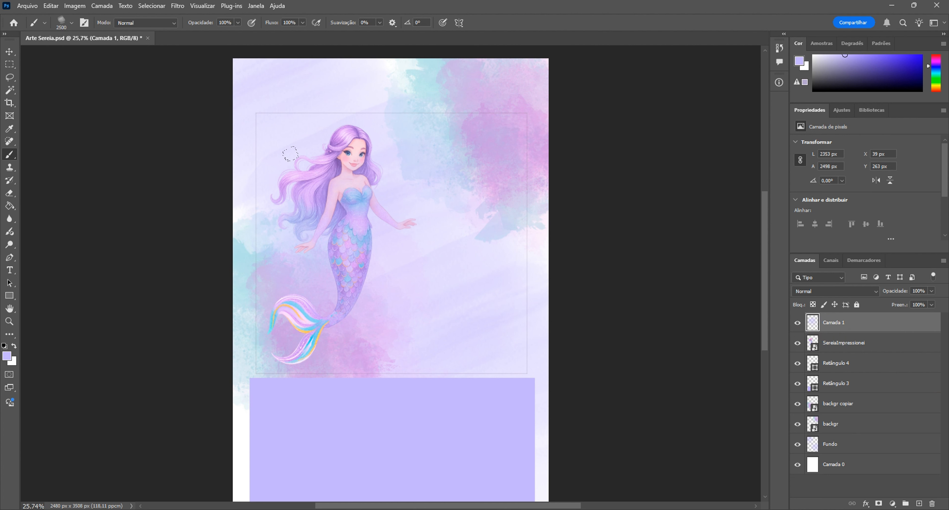
Hide the mermaid, both rectangles, both backgr layers and Fundo, leaving only the Camada 1 strokes over the white Camada 0
click(798, 343)
click(797, 364)
click(798, 383)
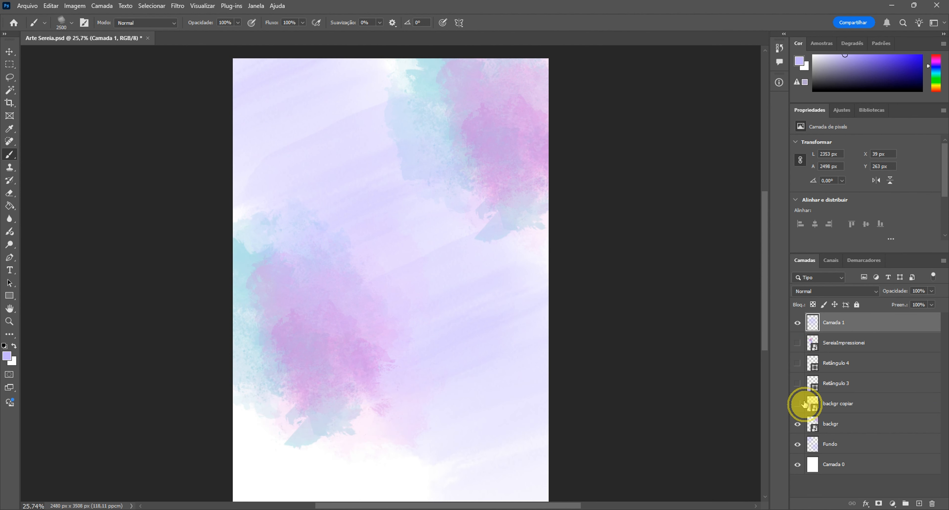
click(798, 403)
click(798, 424)
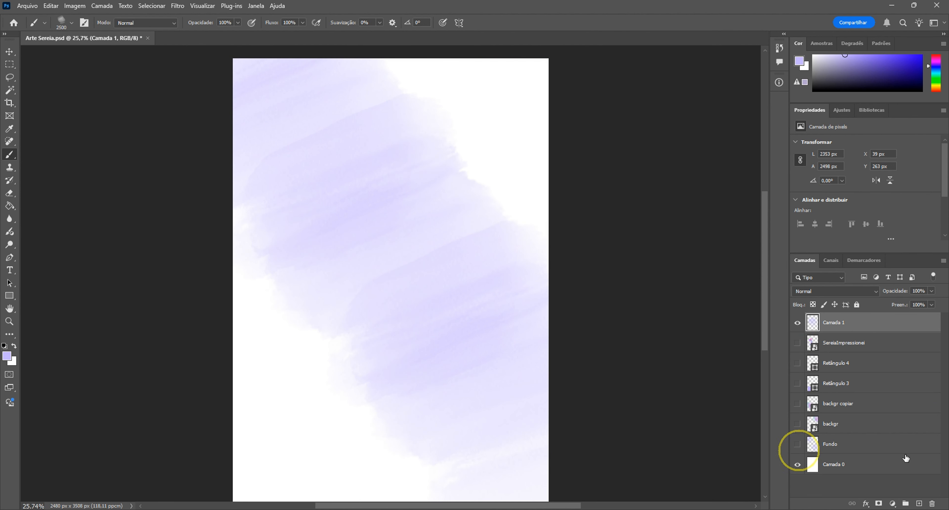
click(798, 444)
click(797, 323)
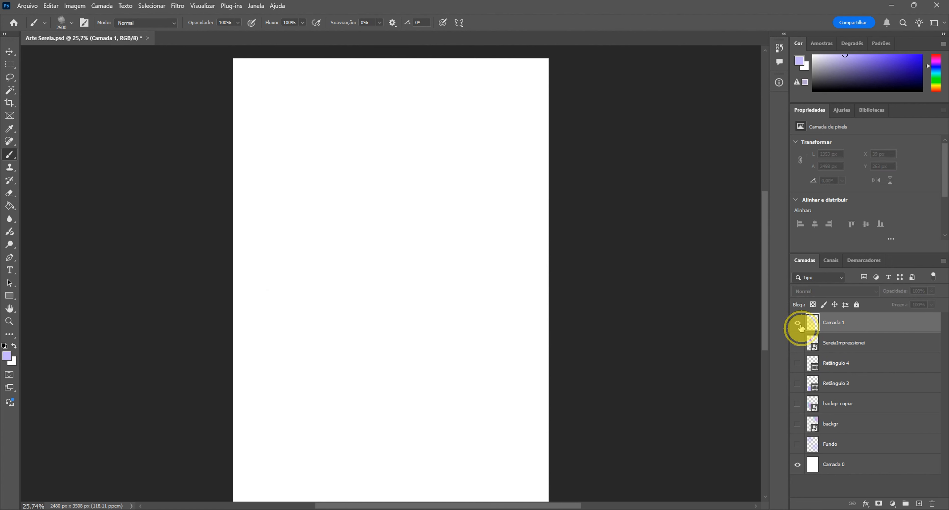
click(789, 323)
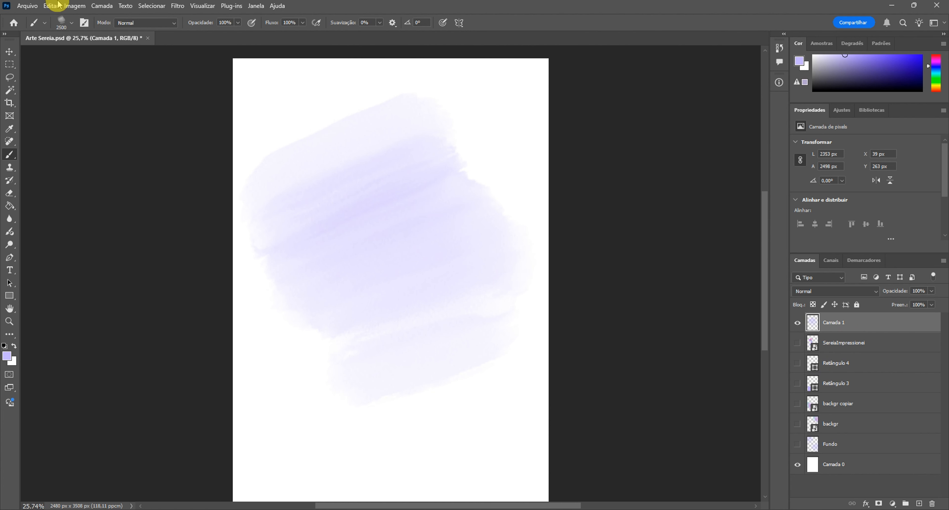
Place the Fundo Sereia scale pattern as an embedded image over the brush strokes at X 129 px, and select the Camada 1 layer
click(27, 6)
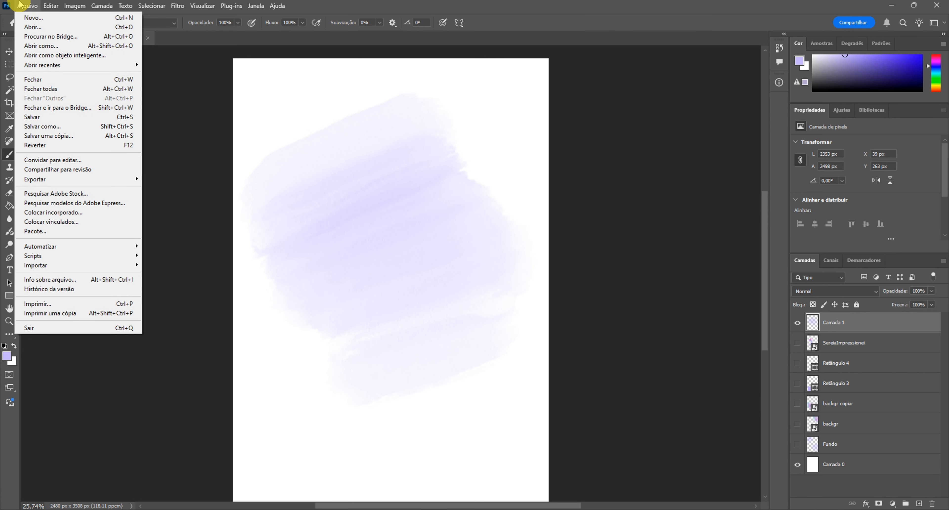
click(53, 212)
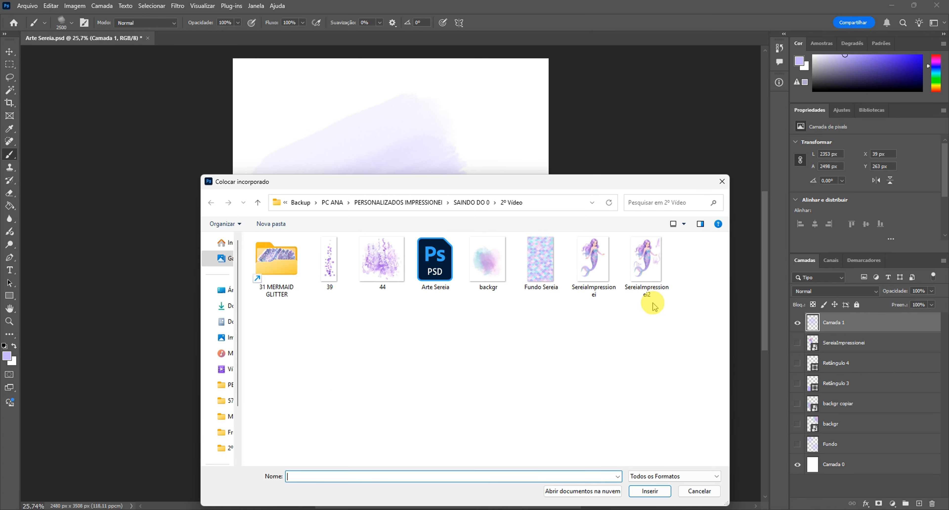
double_click(549, 275)
drag(403, 276, 391, 276)
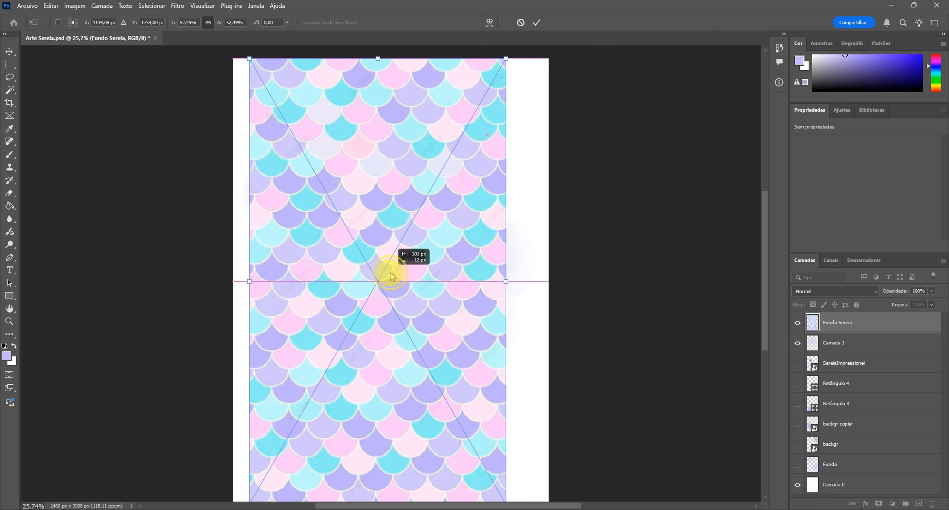
click(537, 22)
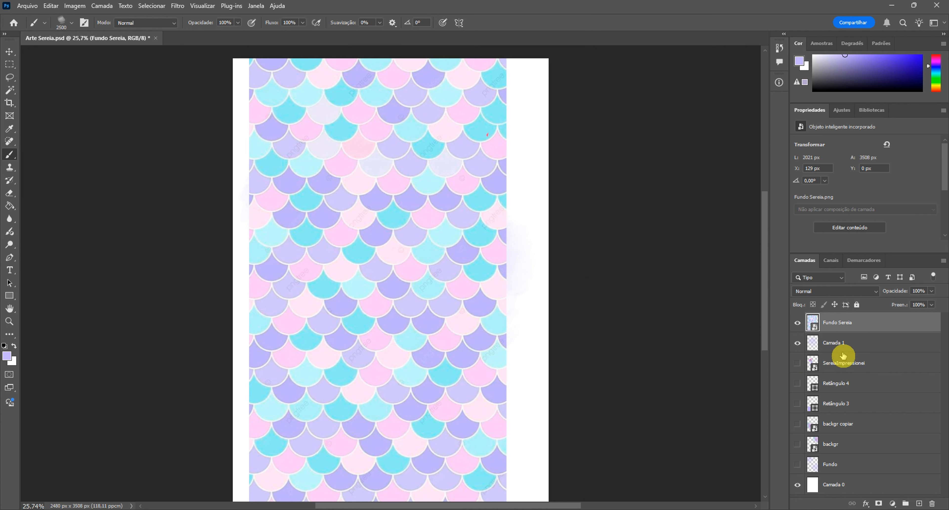
click(842, 343)
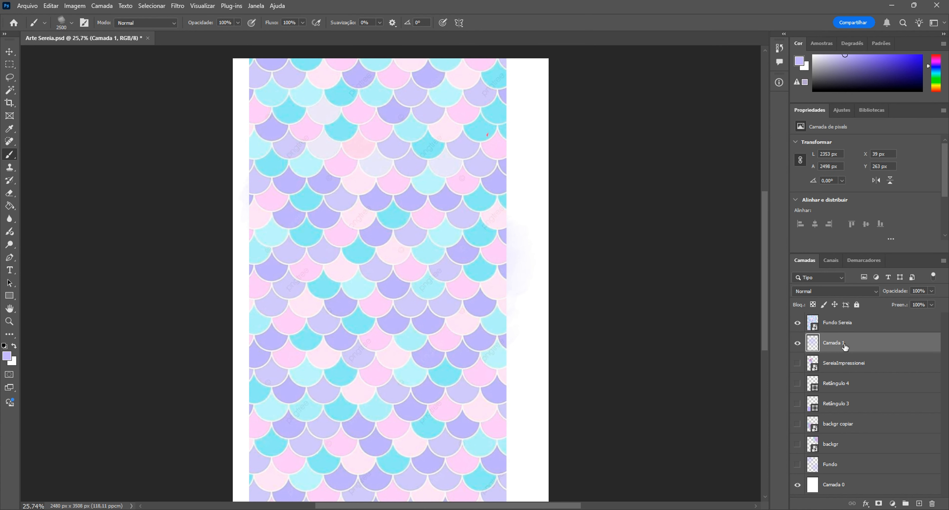
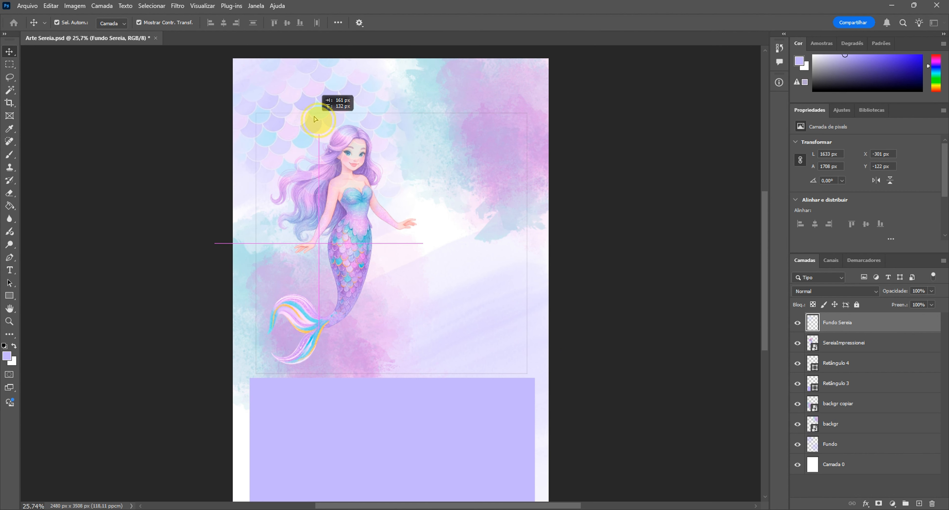
Duplicate the upper-left Fundo Sereia scale patch to just above the large rectangle's right end, and stack both patches between backgr and Fundo
click(300, 135)
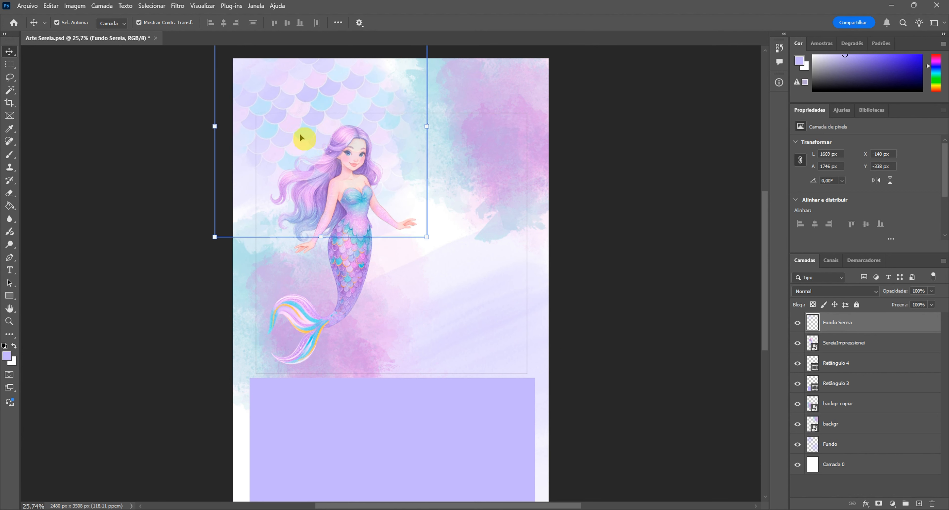
key(ctrl+j)
drag(302, 138, 478, 356)
shift+click(862, 345)
drag(862, 345, 862, 449)
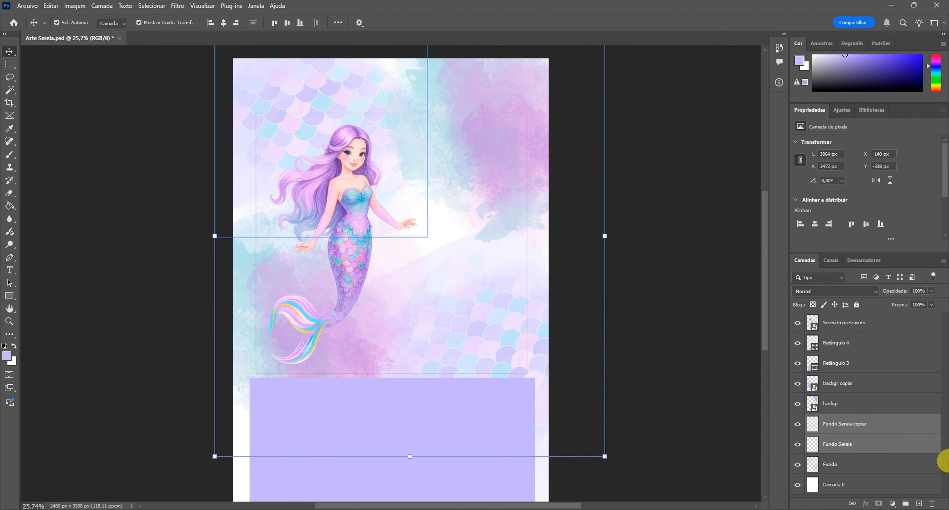
Fine-tune the positions of the upper-left and lower-right Fundo Sereia scale patches and leave no layer selected
click(652, 324)
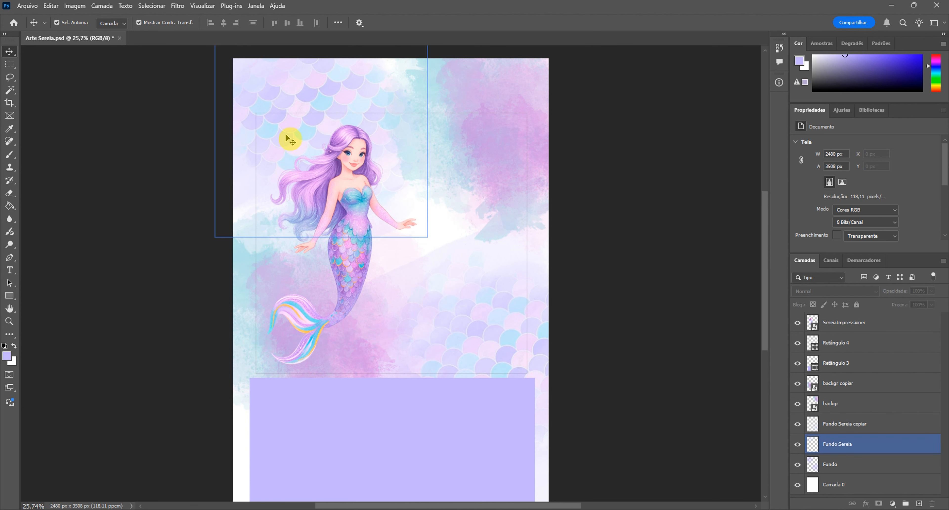
mouse_move(289, 139)
mouse_down()
mouse_move(314, 155)
mouse_move(287, 153)
mouse_up()
drag(525, 372, 520, 365)
click(653, 324)
scroll(652, 325, down, 1)
Place 5MERMAID GLITTER from the 31 MERMAID GLITTER folder as an embedded image and stack its layer directly below Retângulo 3
click(27, 6)
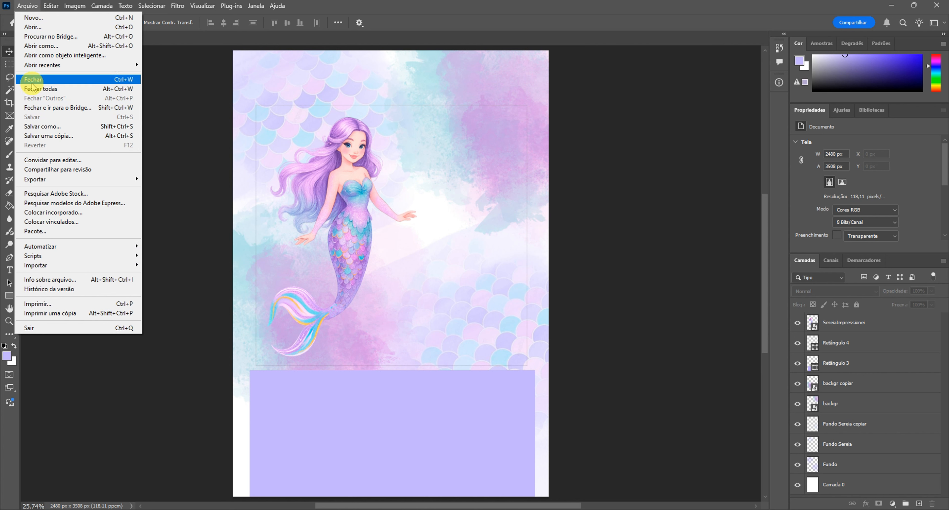
mouse_move(51, 5)
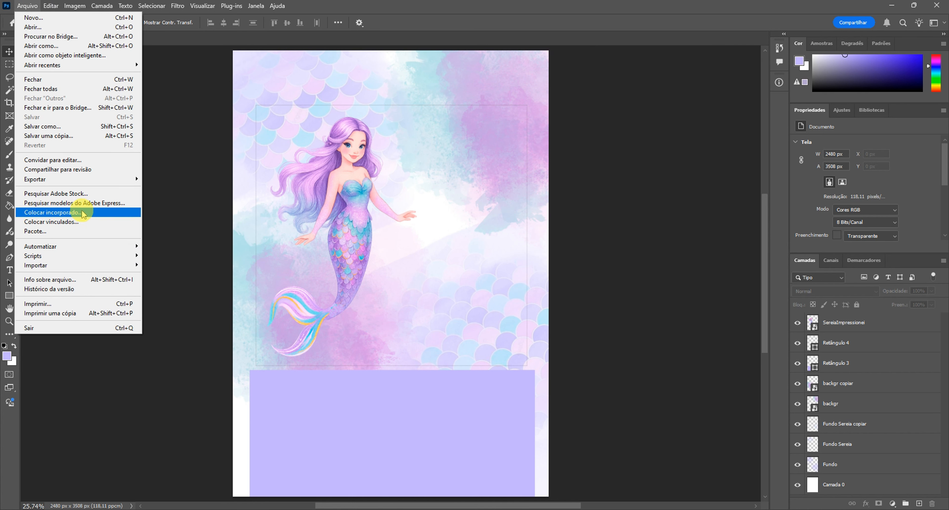
click(53, 213)
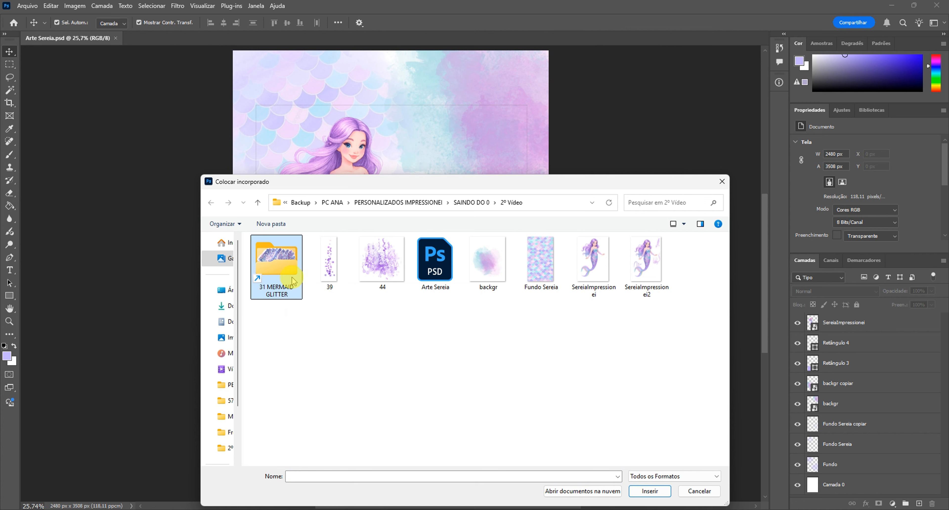
double_click(287, 269)
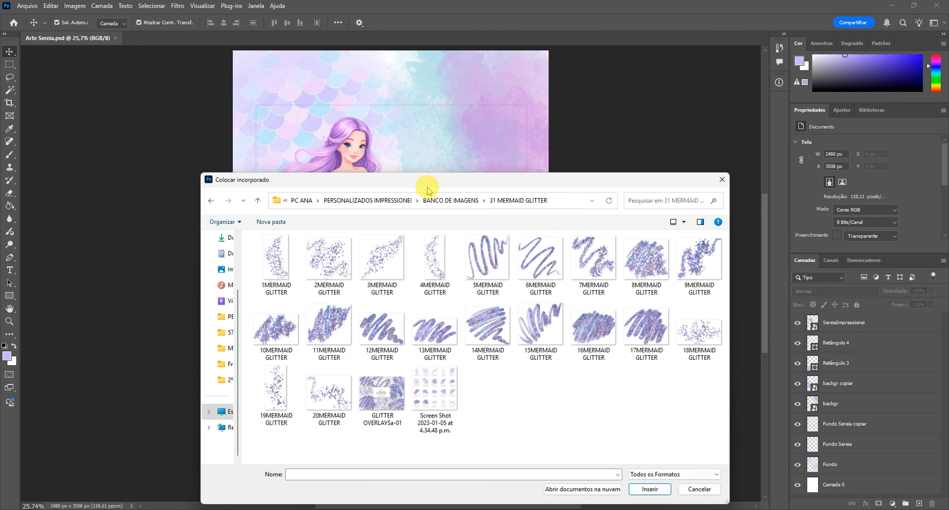
drag(426, 184, 429, 382)
double_click(490, 441)
key(Return)
drag(846, 323, 847, 393)
Scale the glitter scribble down to about 625 × 645 px and position it beside the mermaid's tail, below her hair
click(283, 273)
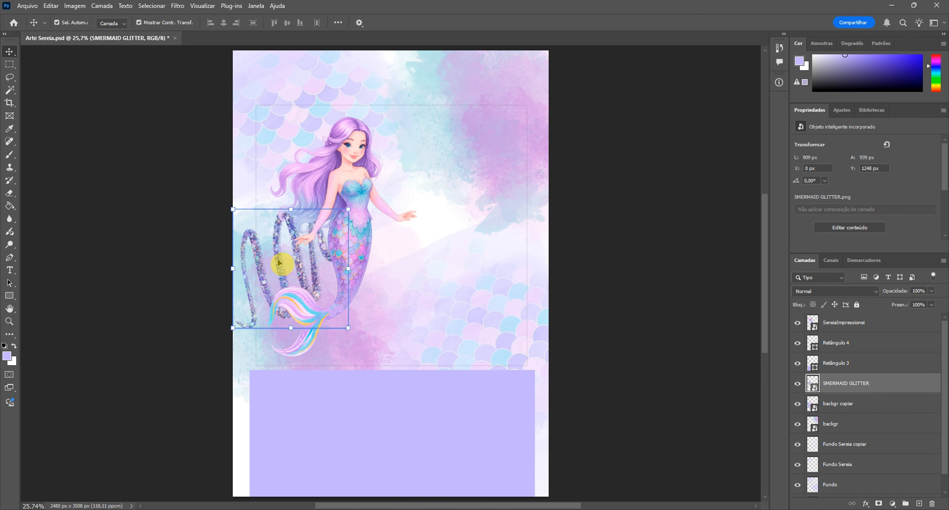
drag(348, 209, 333, 226)
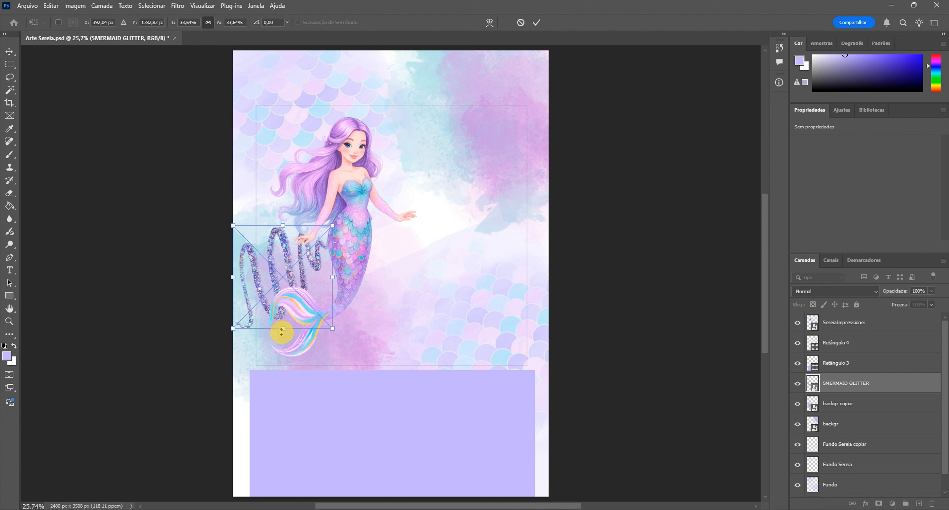
drag(283, 328, 282, 310)
drag(308, 279, 305, 282)
key(Return)
Duplicate the glitter scribble onto the purple watercolour blot at the artwork's upper right, enlarging and tilting the copy
drag(286, 274, 462, 127)
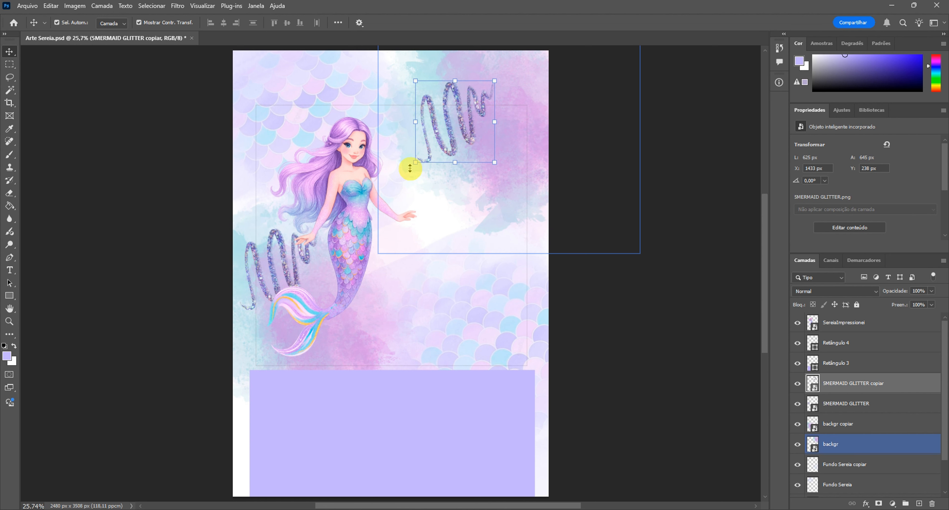
drag(410, 168, 450, 200)
drag(522, 206, 555, 154)
click(536, 22)
drag(453, 117, 465, 106)
click(663, 207)
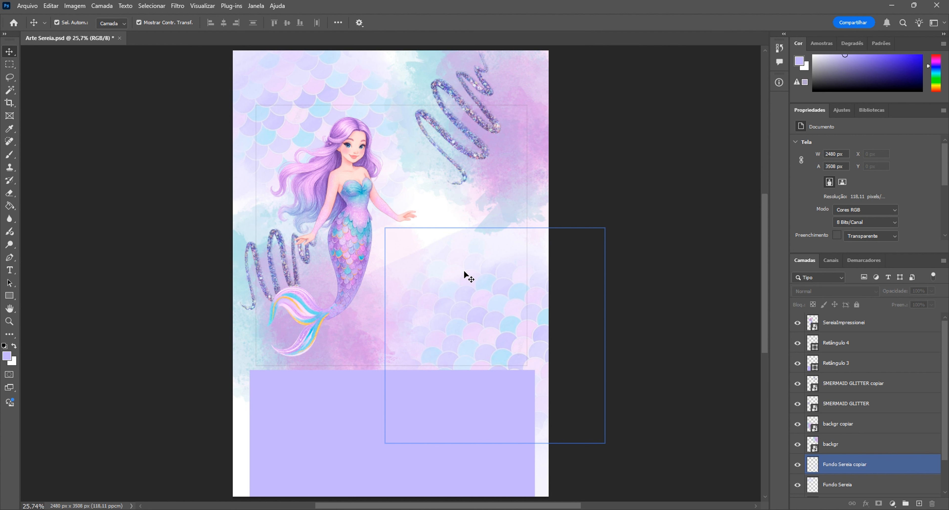
click(544, 195)
click(516, 462)
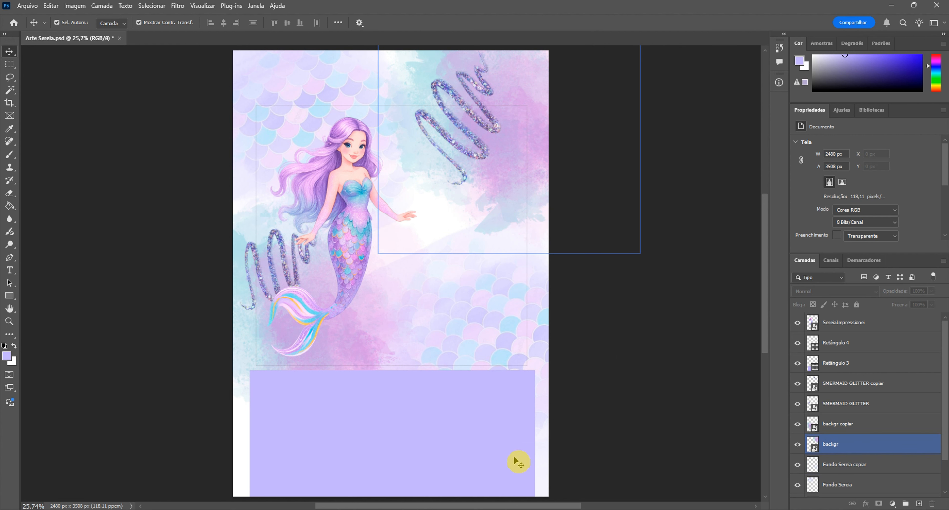
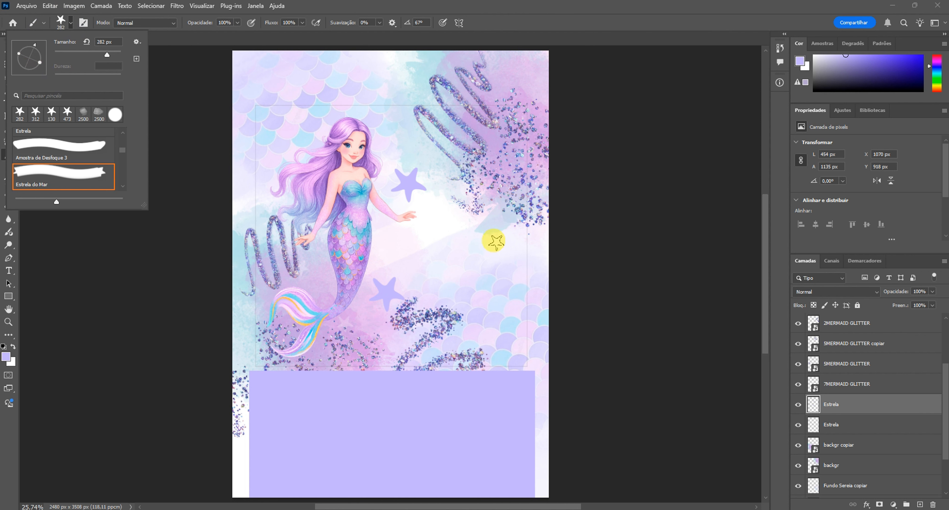
Stamp a 145 px Estrela do Mar starfish on the right-hand scale patch and a 169 px one beside the upper glitter scribble
drag(106, 55, 98, 55)
click(485, 285)
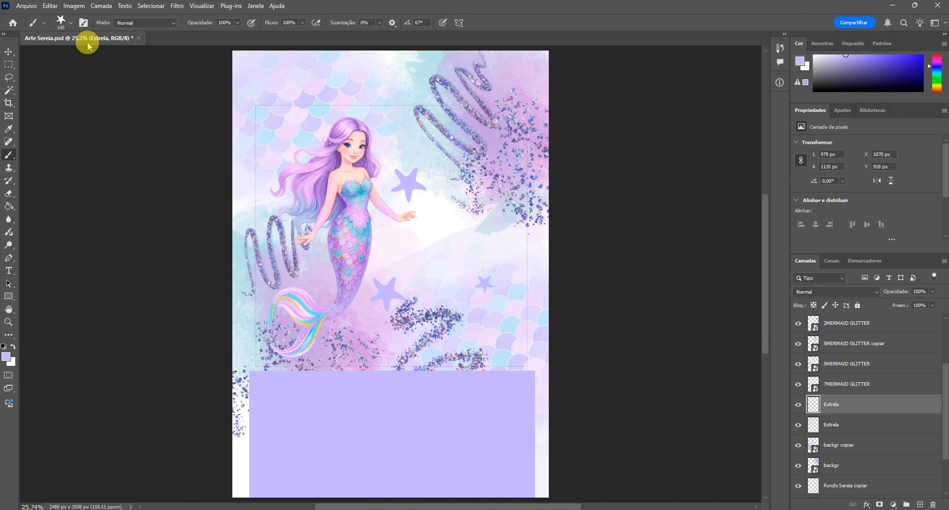
click(71, 23)
drag(90, 56, 98, 55)
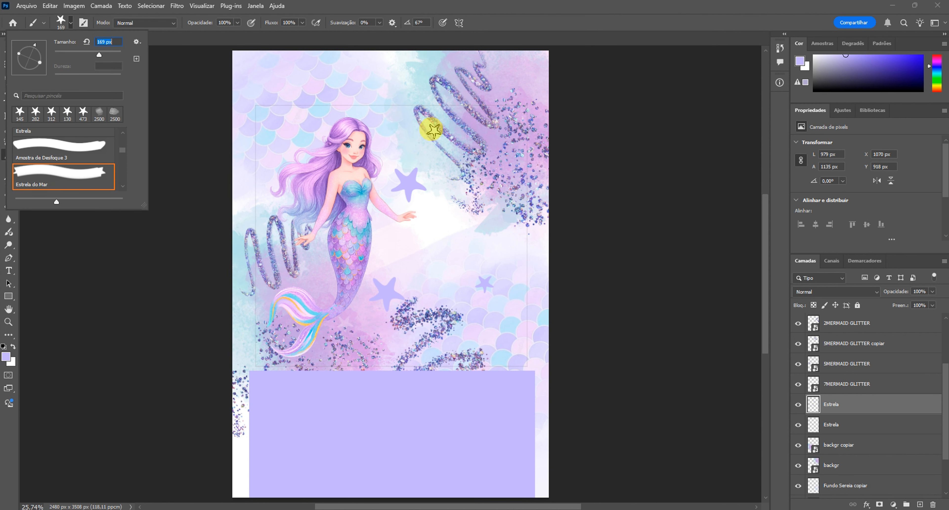
click(411, 129)
Stamp a starfish beside the mermaid's hair with the brush rotated, and another at -37° in the glitter right of her tail fin
click(70, 22)
drag(35, 45, 40, 49)
click(275, 203)
click(71, 23)
drag(39, 48, 40, 66)
click(360, 349)
Lower the opacity of the upper Estrela layer to 36% and save the document
click(933, 292)
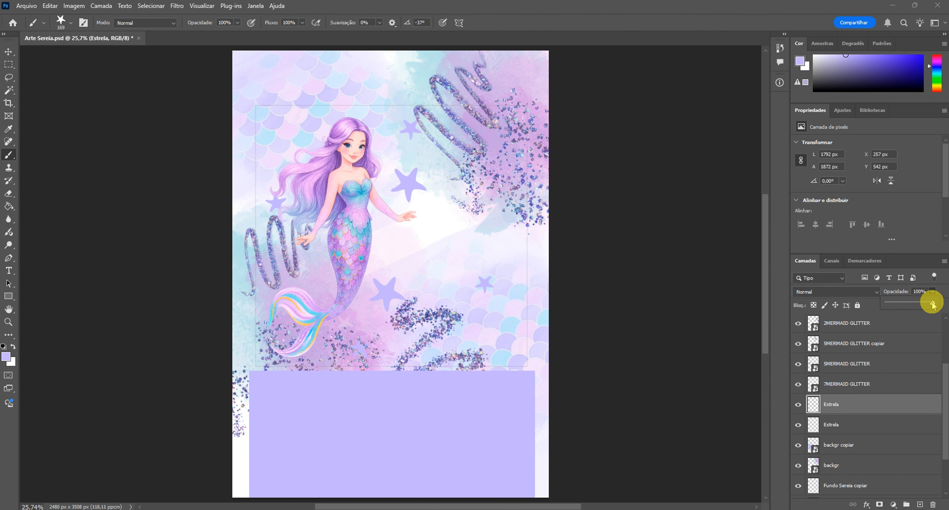
drag(932, 304, 903, 304)
click(635, 333)
click(27, 5)
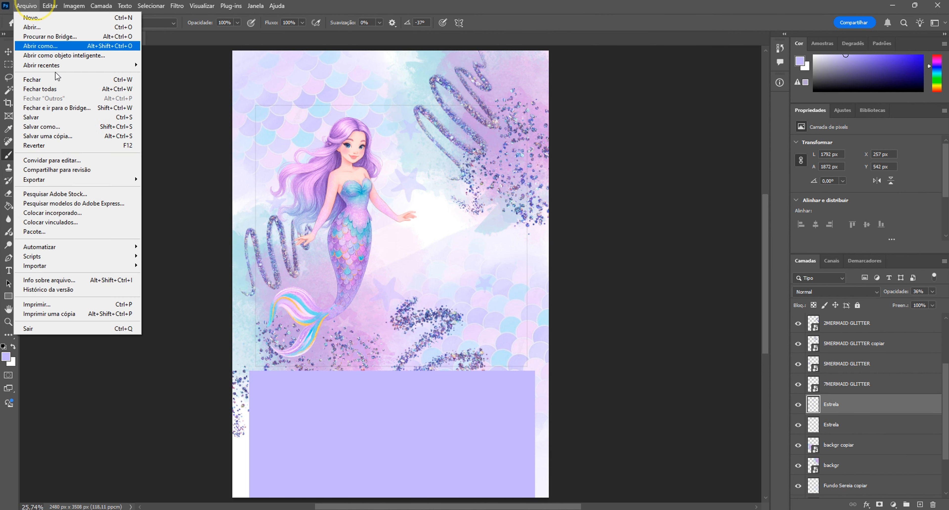
click(45, 117)
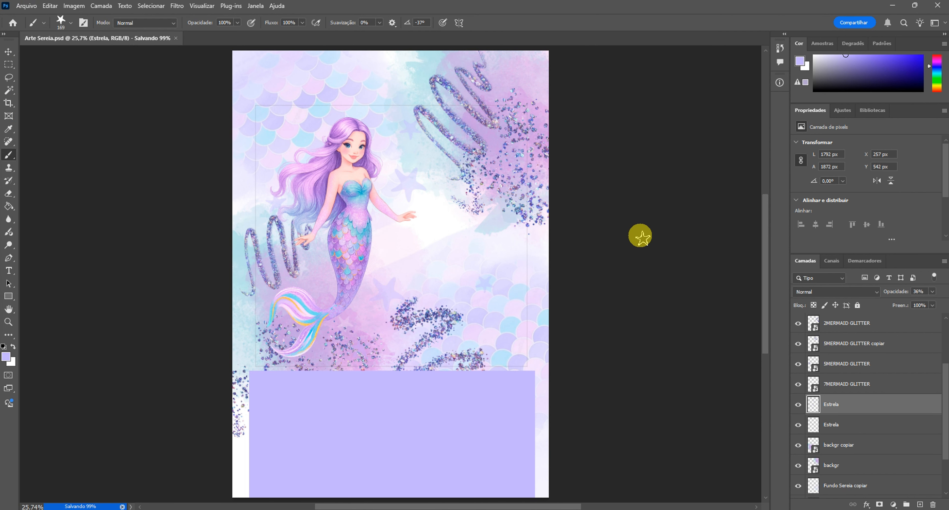
Add a text box reading Sereia across the mermaid's tail, above the SereiaImpressionei layer, and enlarge the box to fit the word
scroll(894, 428, up, 2)
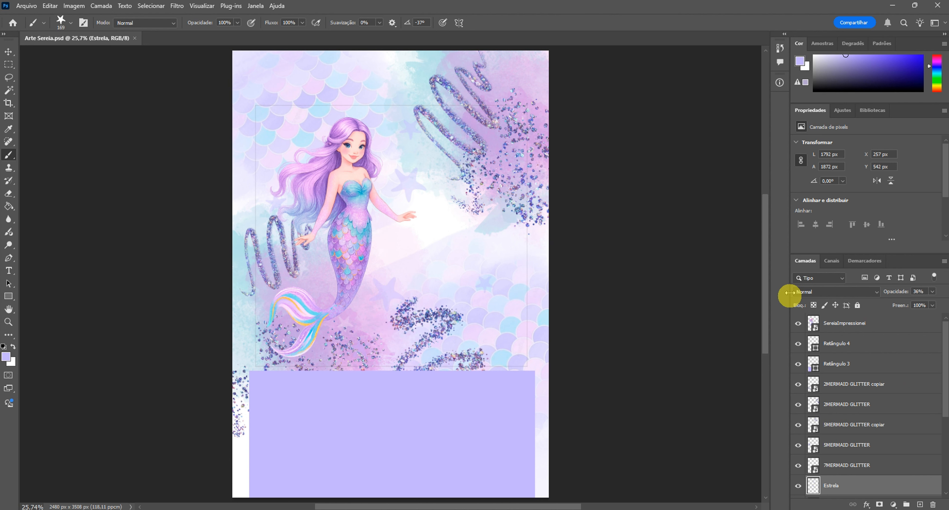
click(848, 324)
click(11, 272)
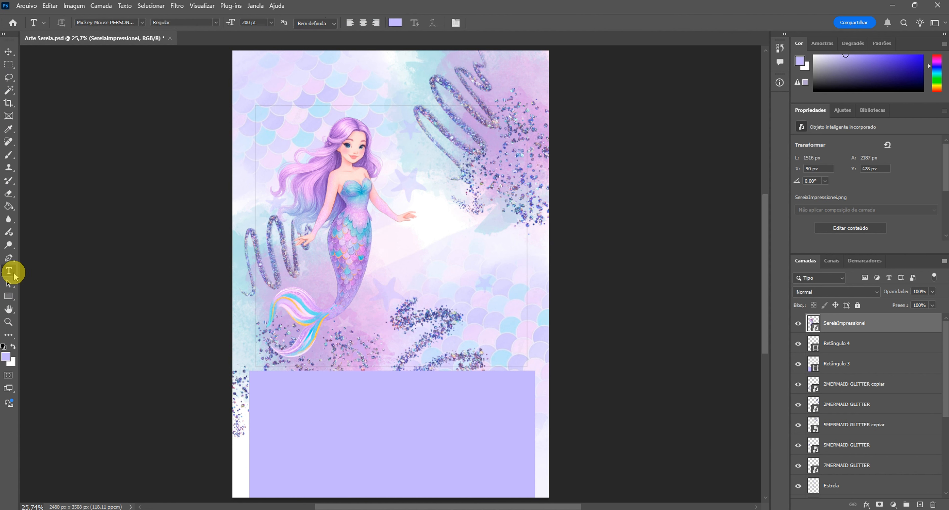
drag(344, 210, 514, 275)
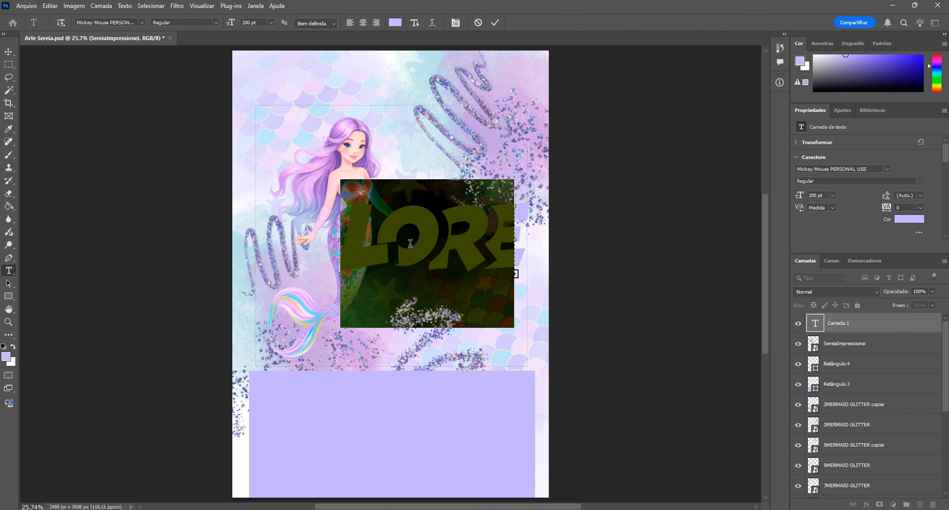
text(SEREI)
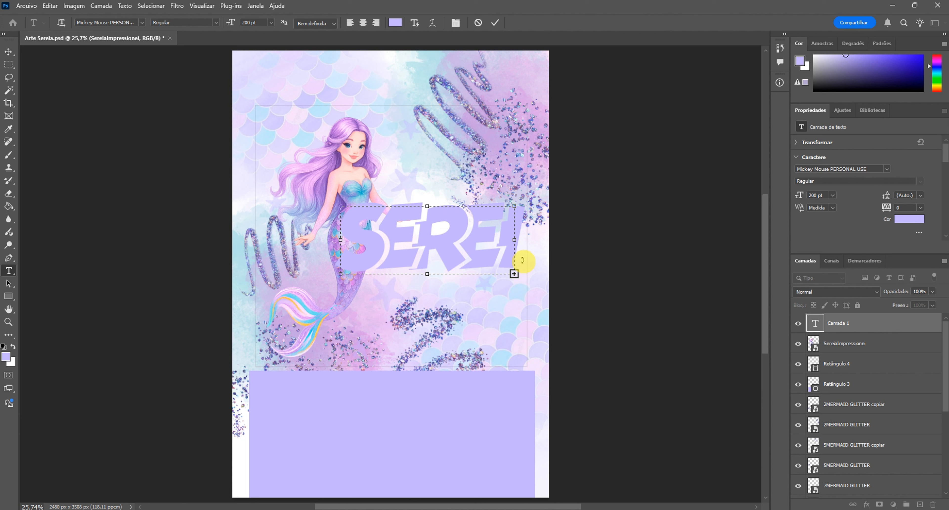
key(ctrl+a)
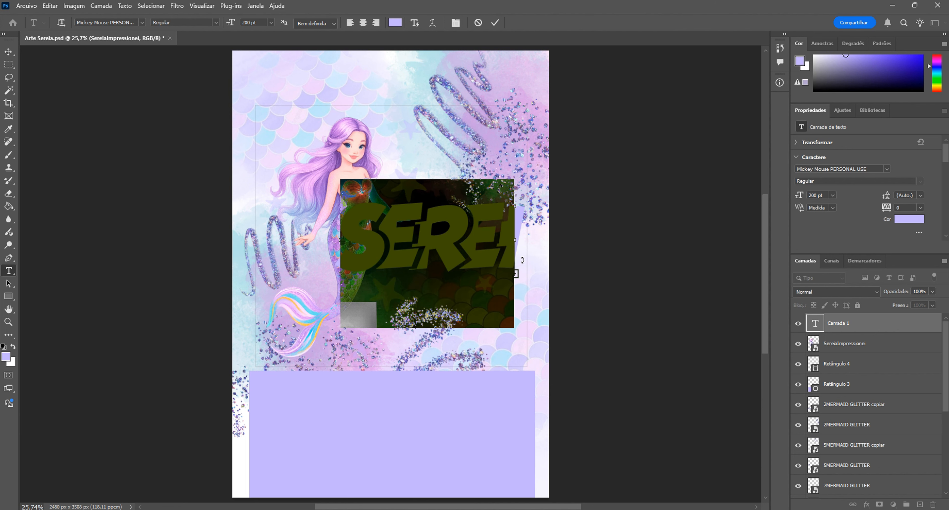
text(SEREI)
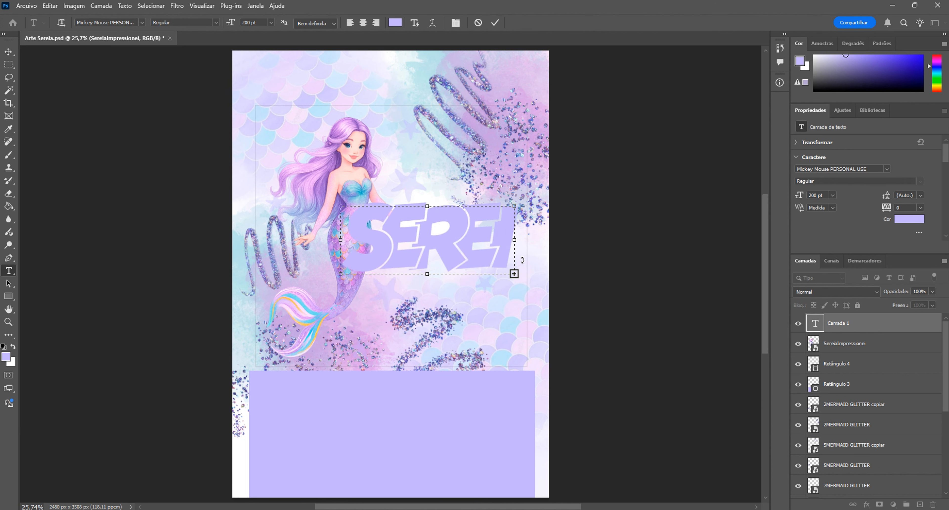
drag(514, 274, 570, 297)
Change the font of the whole Sereia text to Autography Regular
key(ctrl+a)
click(141, 23)
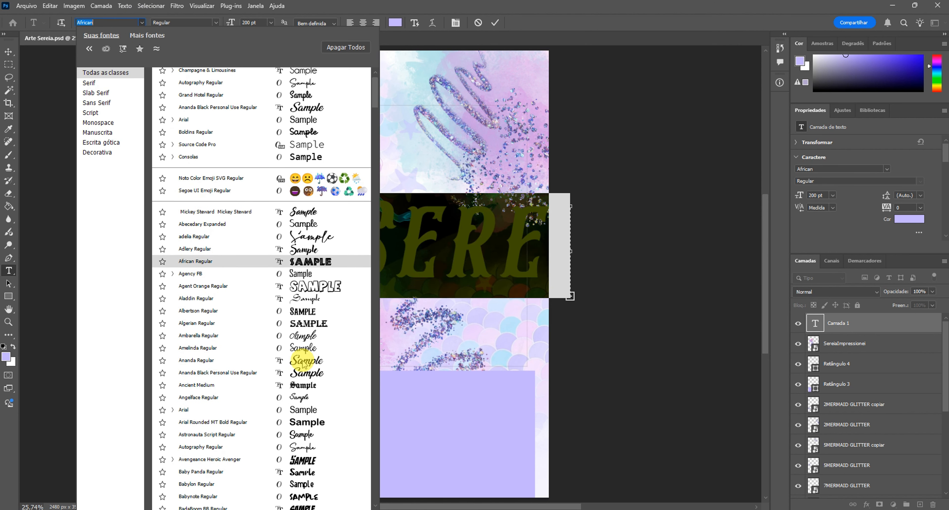
click(483, 507)
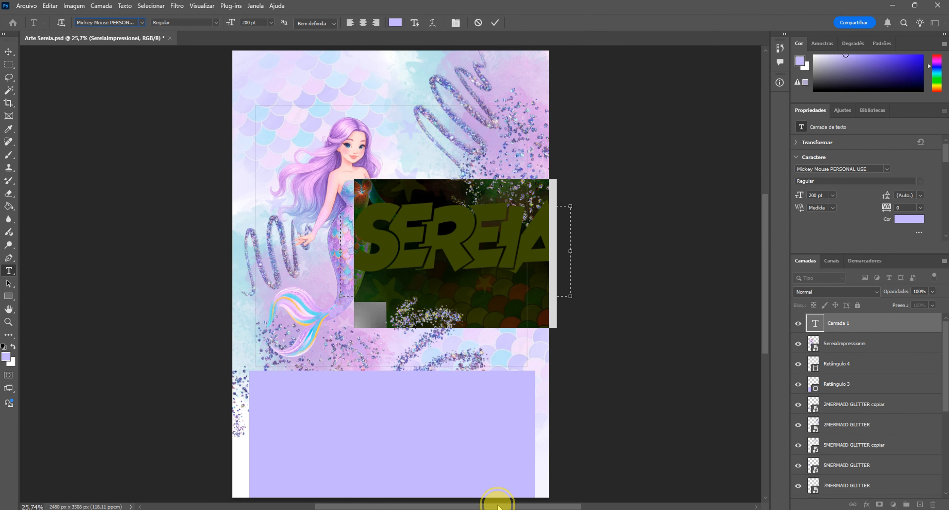
drag(492, 507, 456, 507)
click(142, 22)
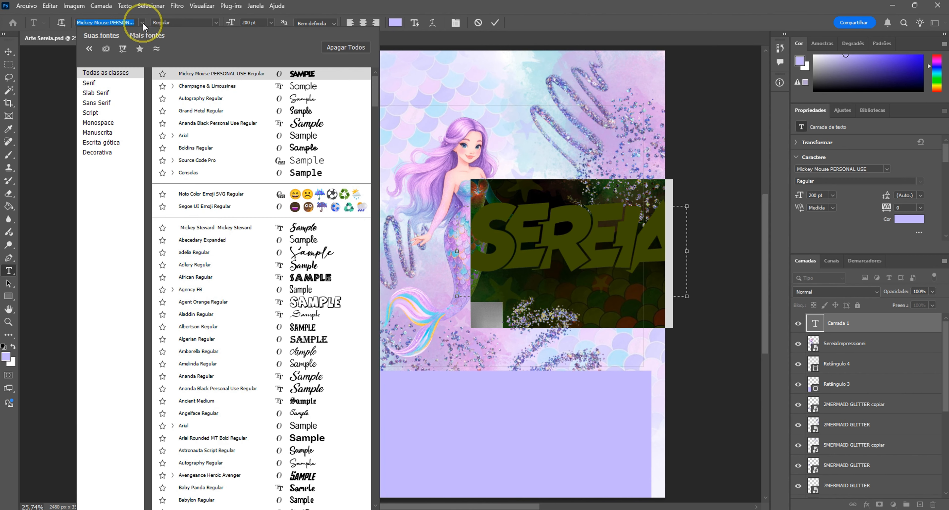
click(257, 103)
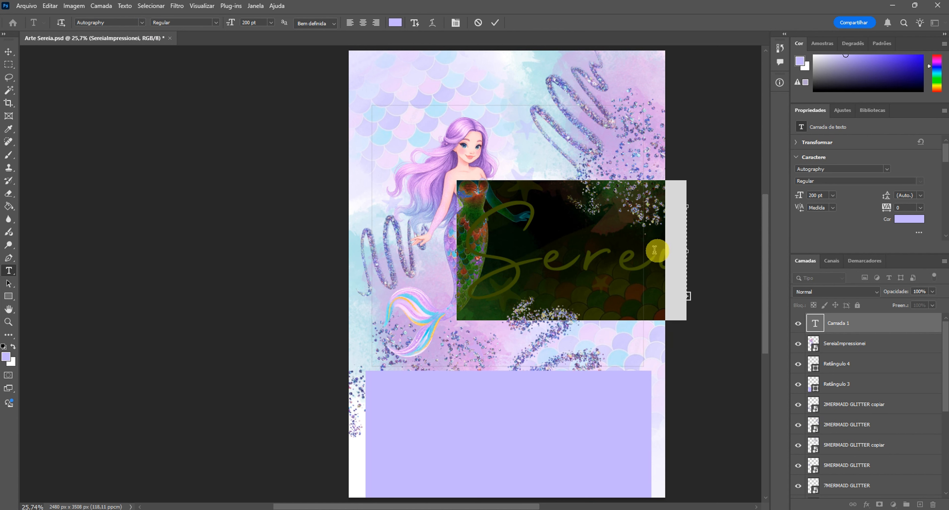
Enlarge the Sereia text box and set the text size to 100 pt
drag(688, 294, 733, 327)
click(254, 22)
text(100)
key(Return)
click(494, 22)
Scale the Sereia text to 104,65% and position it beside the mermaid's outstretched hand
key(ctrl+t)
drag(581, 249, 549, 244)
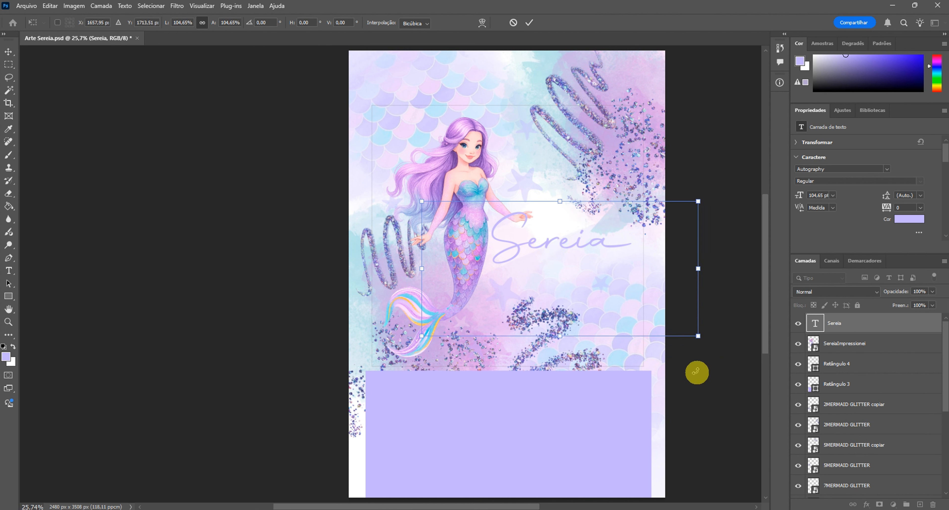
click(529, 23)
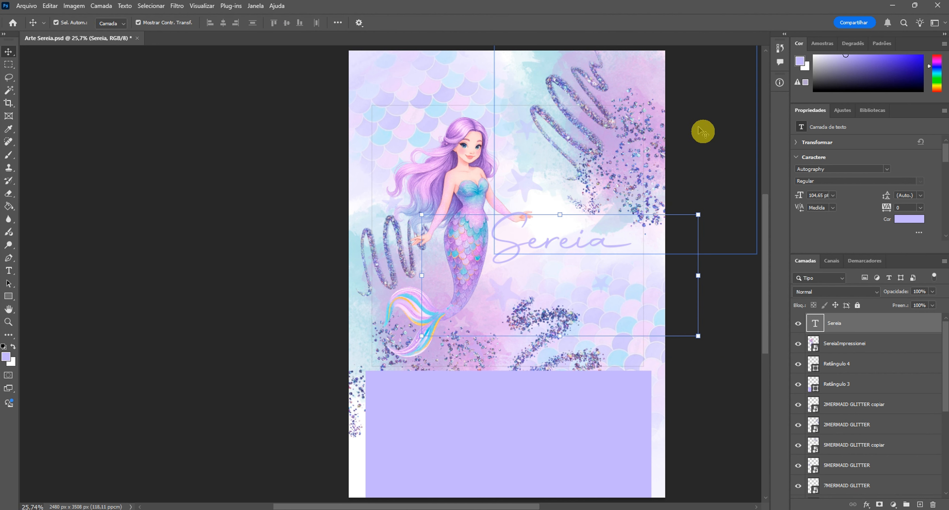
Nudge the mermaid slightly left and the Sereia text slightly up
click(699, 128)
drag(478, 194, 474, 194)
drag(545, 244, 545, 239)
Recolour the Sereia text to blue #8393d6, sampled from the glitter above the large rectangle
double_click(815, 323)
click(395, 23)
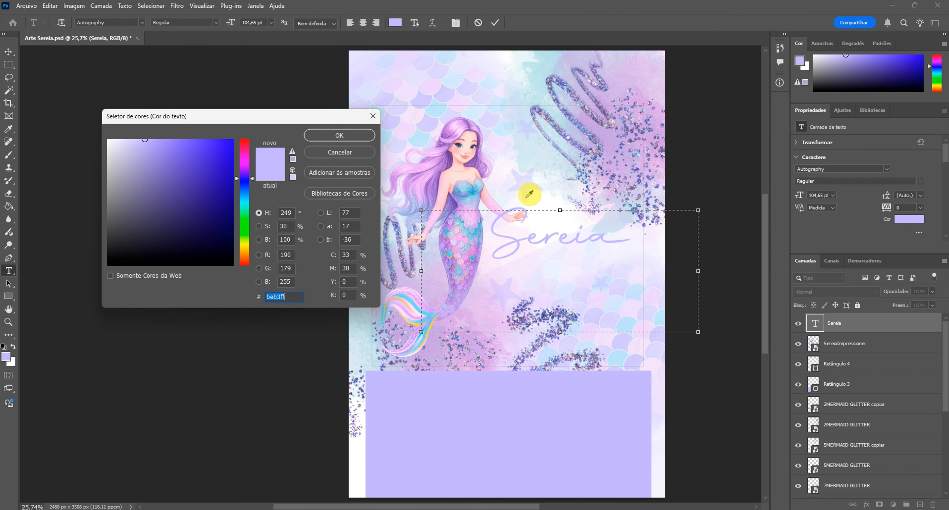
click(548, 309)
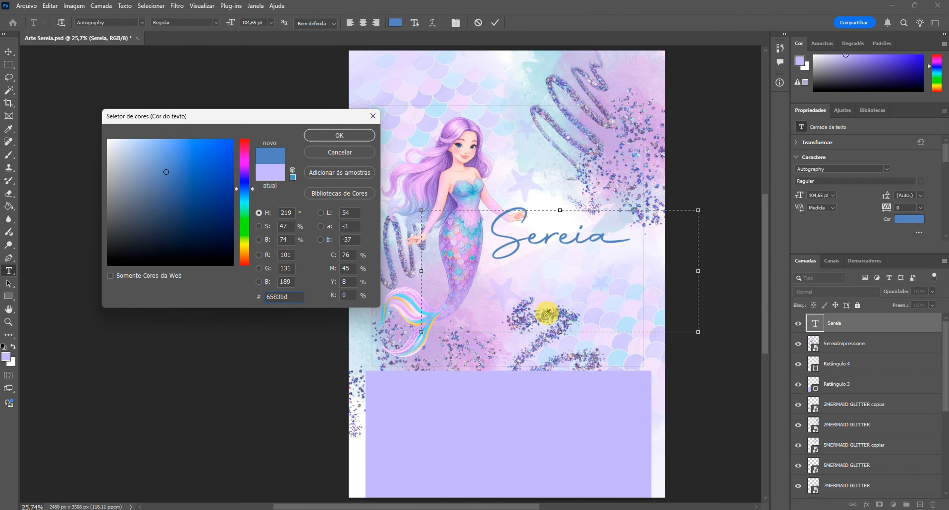
click(547, 311)
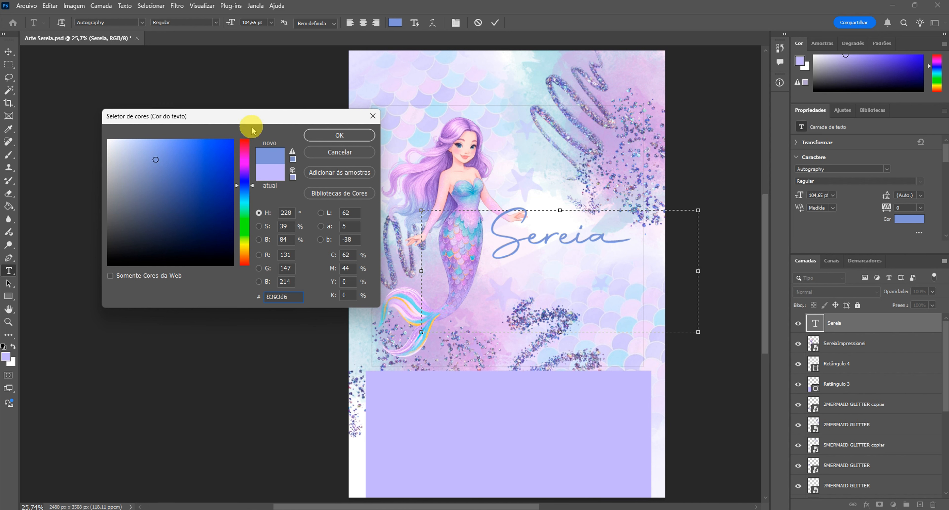
click(337, 135)
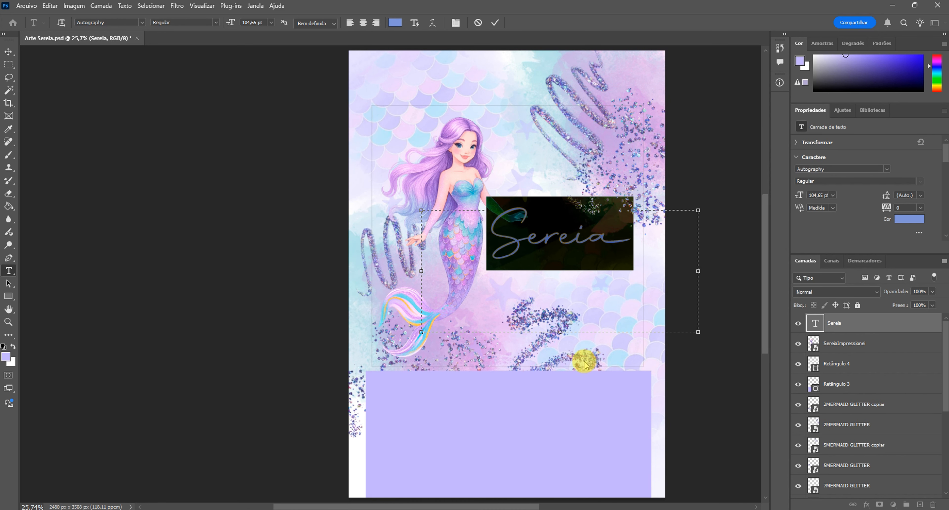
click(8, 51)
click(733, 314)
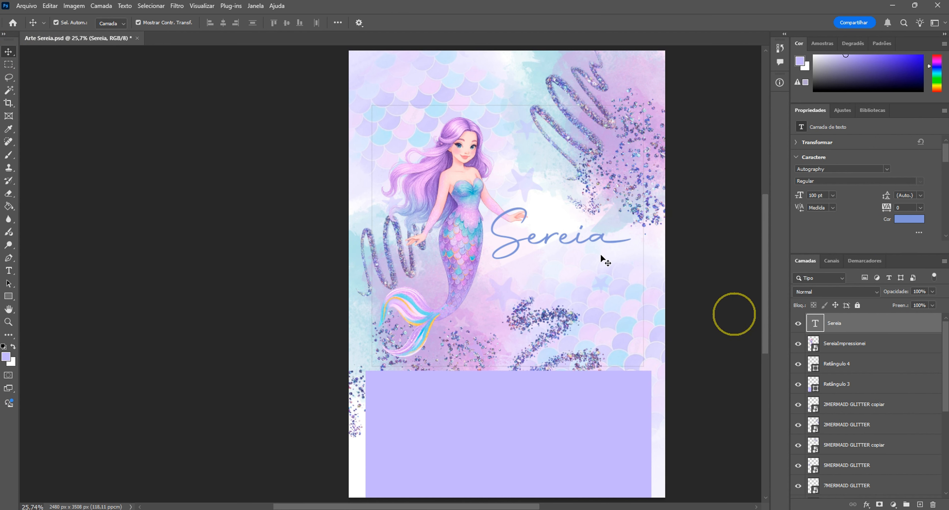
Shift the Sereia text slightly left, closer to the mermaid, and save the document
drag(580, 238, 573, 245)
click(743, 391)
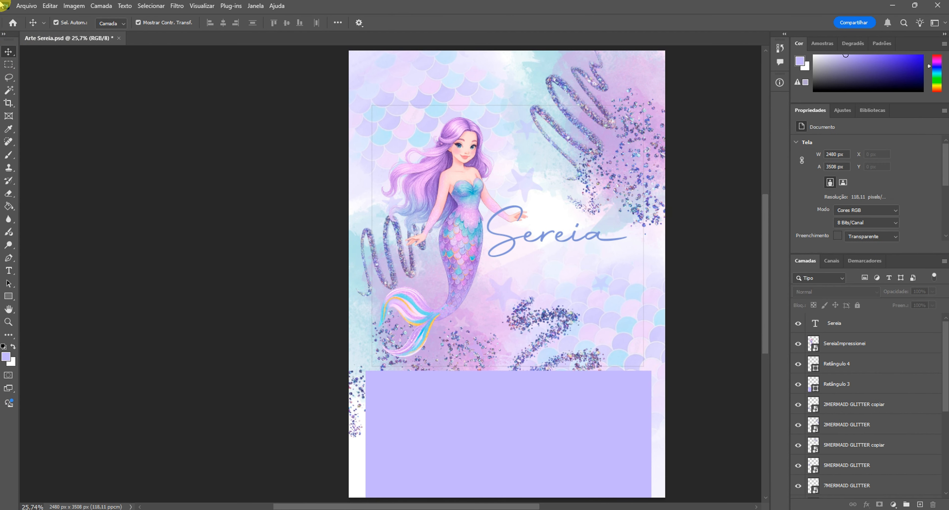
click(26, 5)
click(34, 118)
key(ctrl+0)
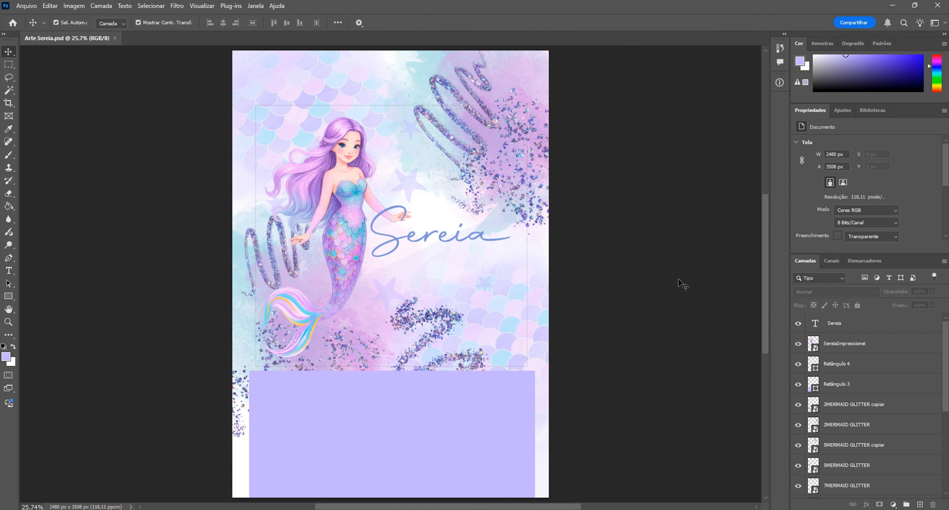
Move the Sereia text slightly down and to the right, just below the mermaid's outstretched hand
mouse_move(521, 215)
mouse_down()
mouse_move(534, 226)
mouse_move(522, 219)
mouse_up()
drag(442, 239, 447, 250)
Add a new blank layer directly above the Fundo Sereia copiar layer
scroll(844, 424, down, 10)
click(831, 468)
drag(844, 427, 920, 505)
click(920, 504)
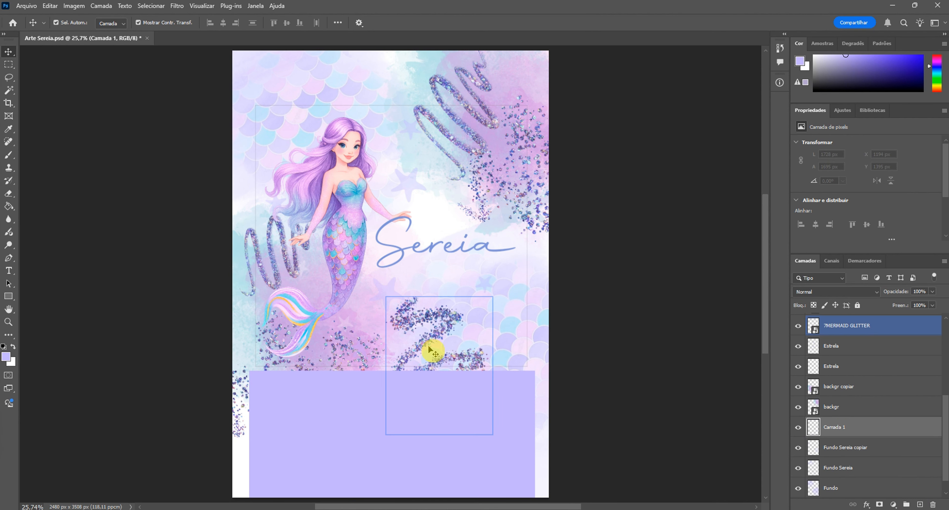
Make white the foreground colour and choose Sampled Brush 15 from the Glitter brushes set at 2000 px
click(14, 346)
click(8, 154)
click(71, 23)
scroll(56, 159, up, 4)
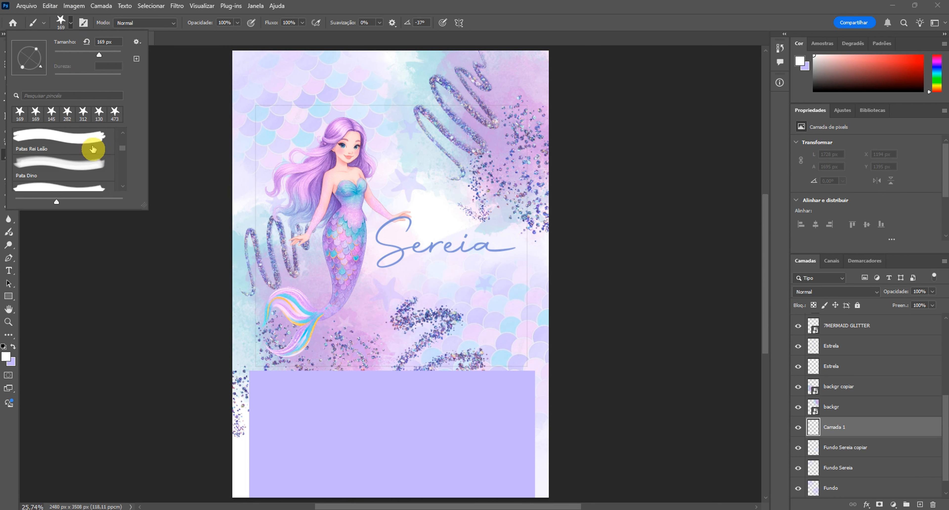
drag(122, 147, 122, 134)
scroll(65, 165, down, 3)
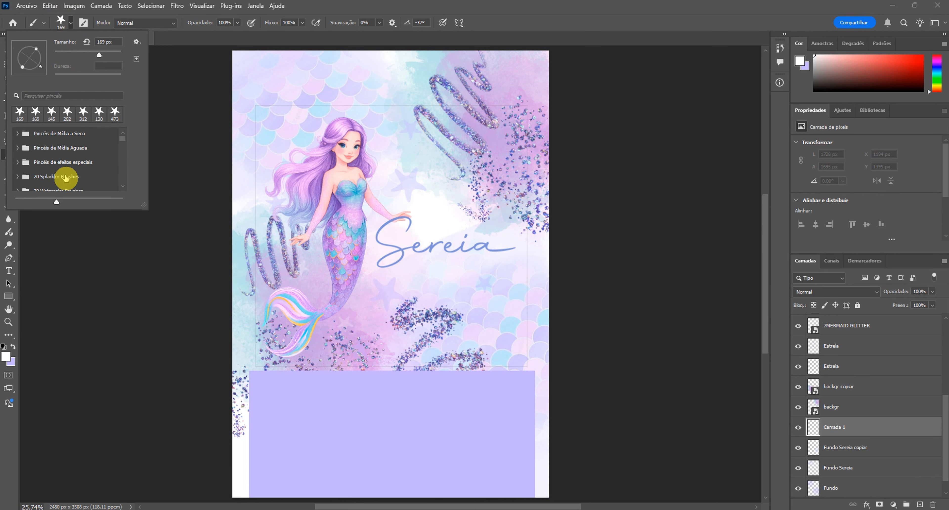
scroll(124, 180, down, 3)
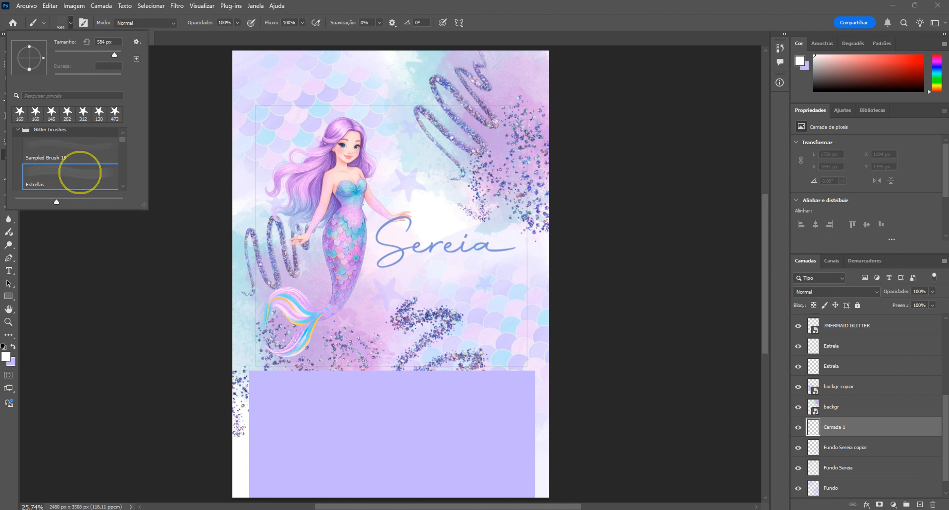
click(70, 173)
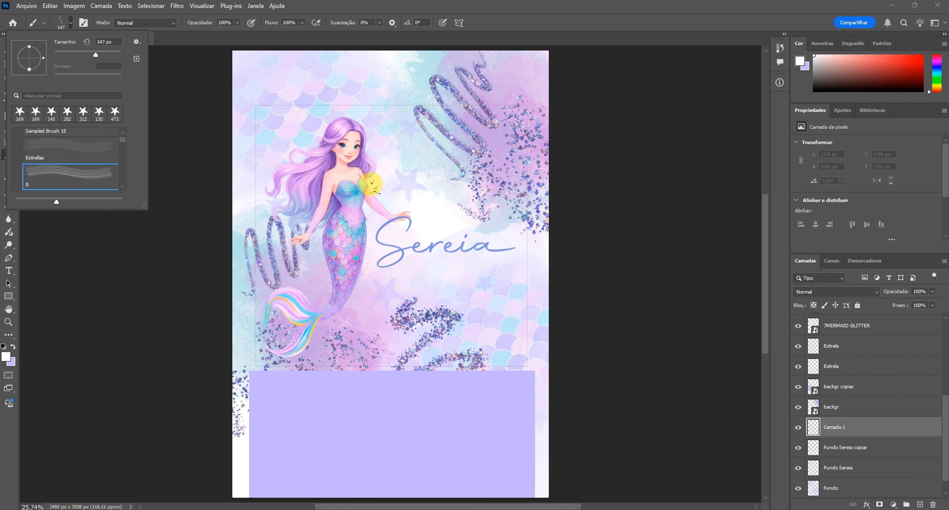
scroll(121, 176, up, 2)
click(82, 180)
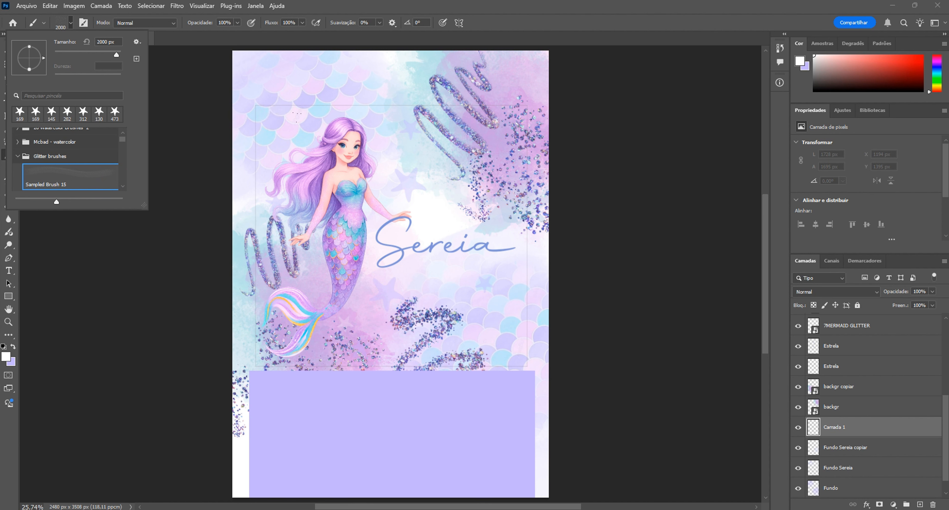
Stamp large white sparkles on the new layer over the upper artwork and around the mermaid's tail
click(403, 191)
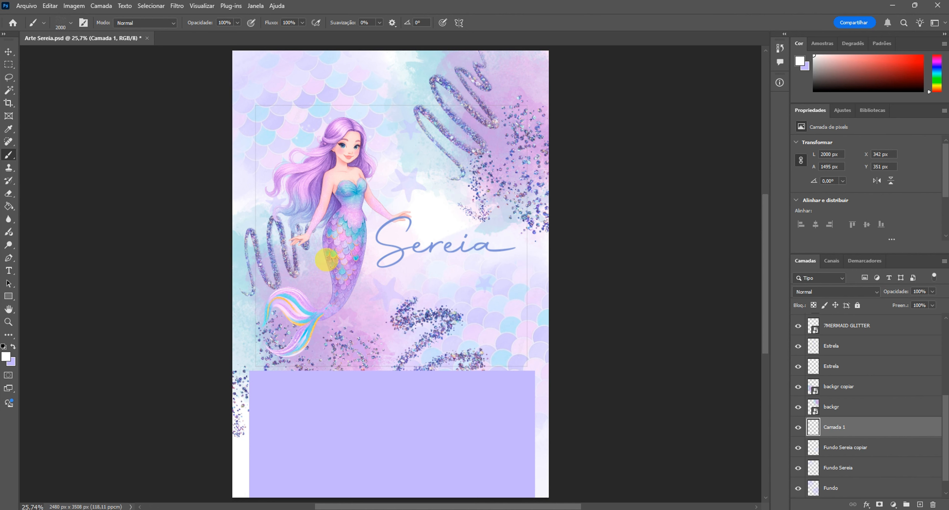
key(ctrl+plus)
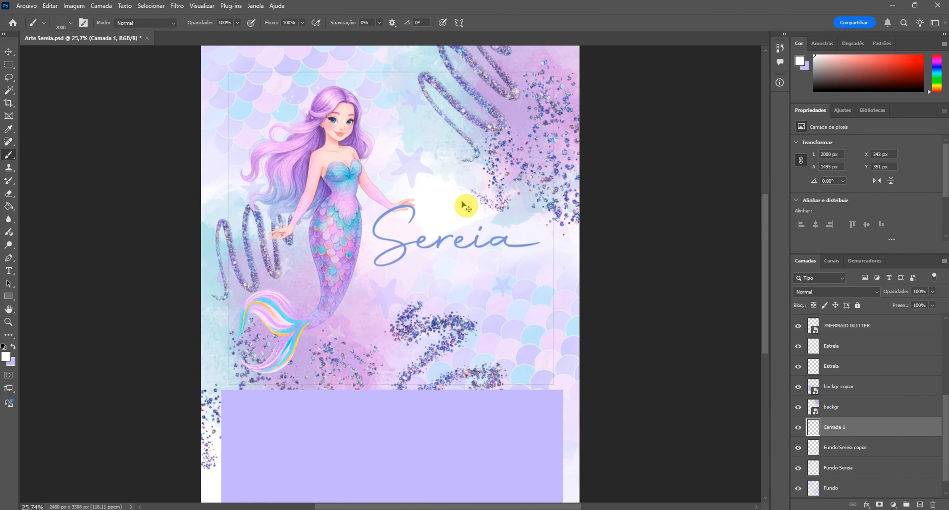
key(ctrl+plus)
scroll(227, 37, up, 5)
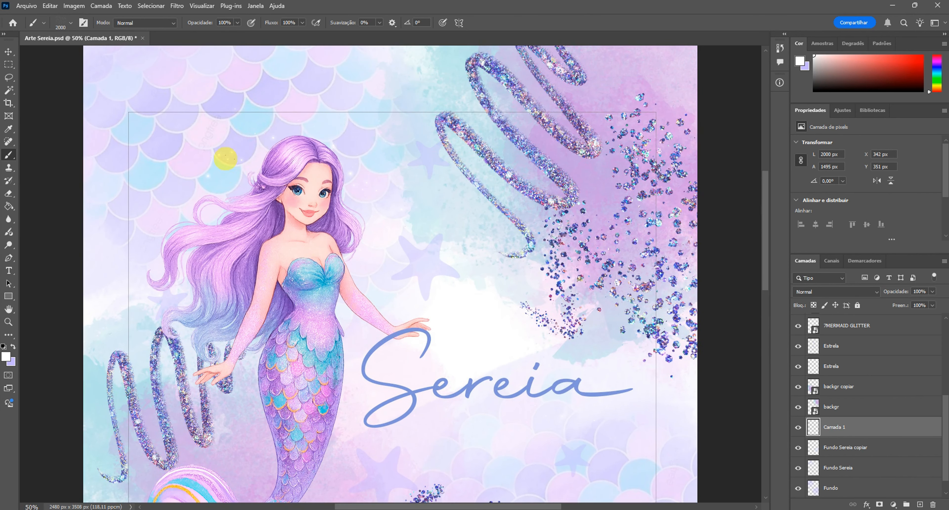
scroll(391, 148, down, 6)
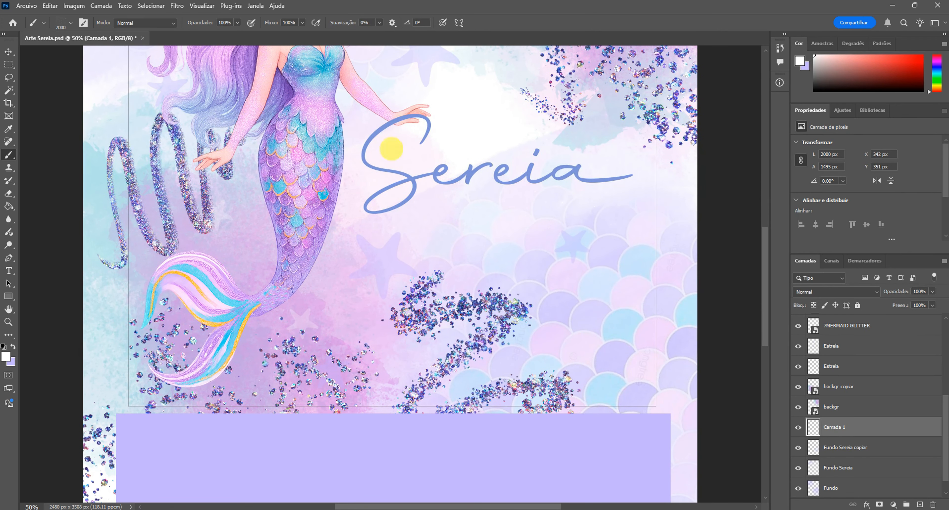
click(199, 217)
key(ctrl+0)
Reorder the Camada 1 sparkle layer so it sits directly above the backgr copiar layer, and check the sparkles
drag(844, 427, 855, 384)
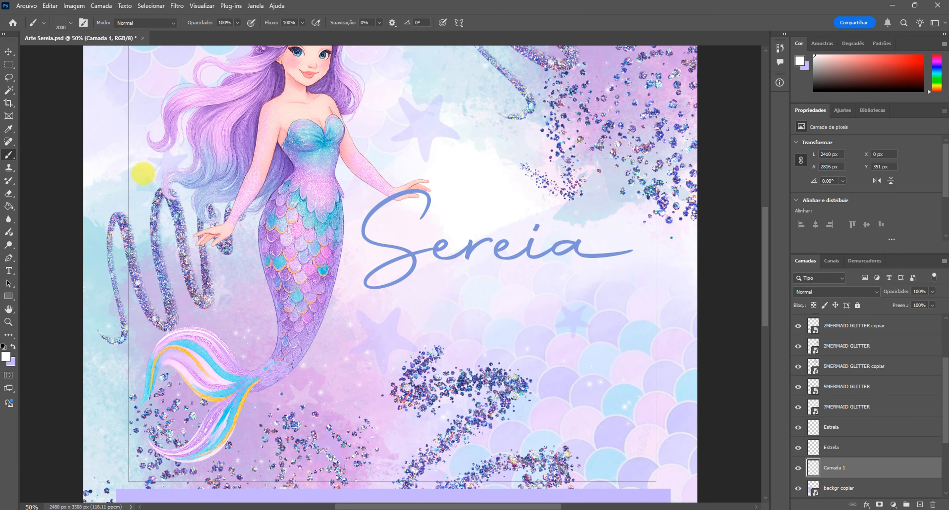
scroll(142, 173, up, 5)
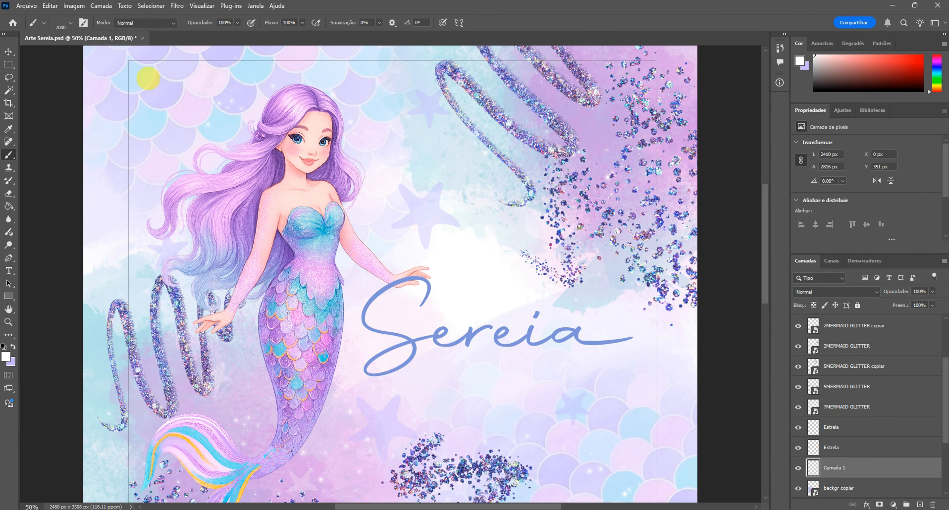
scroll(245, 159, down, 7)
scroll(242, 168, down, 3)
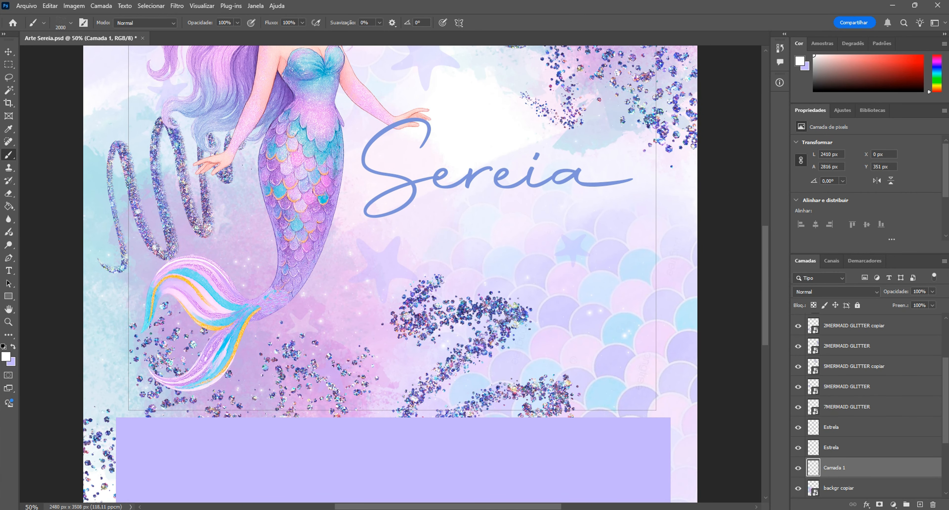
key(ctrl+0)
Paint extra white sparkles around the mermaid with the glitter brush listed below Estrellas, enlarged to 342 px, and save the document
click(71, 22)
click(70, 167)
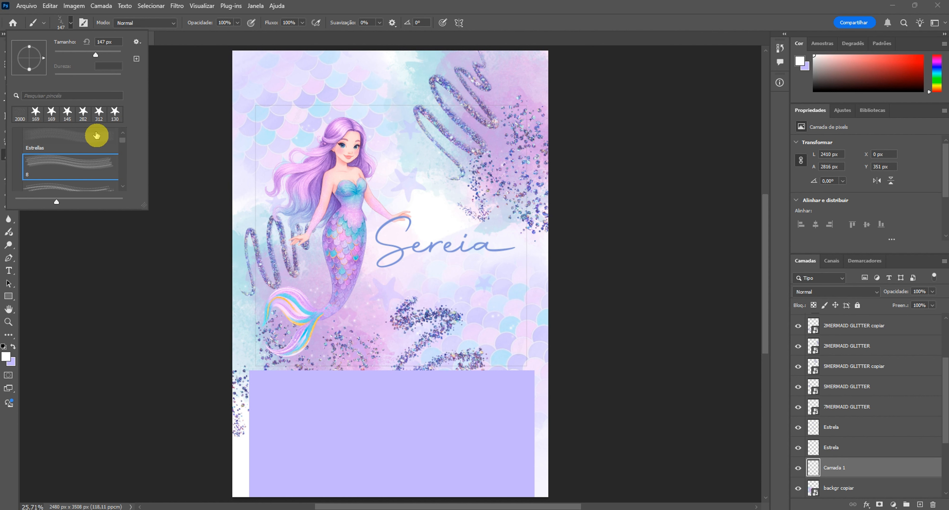
drag(95, 55, 109, 55)
click(313, 269)
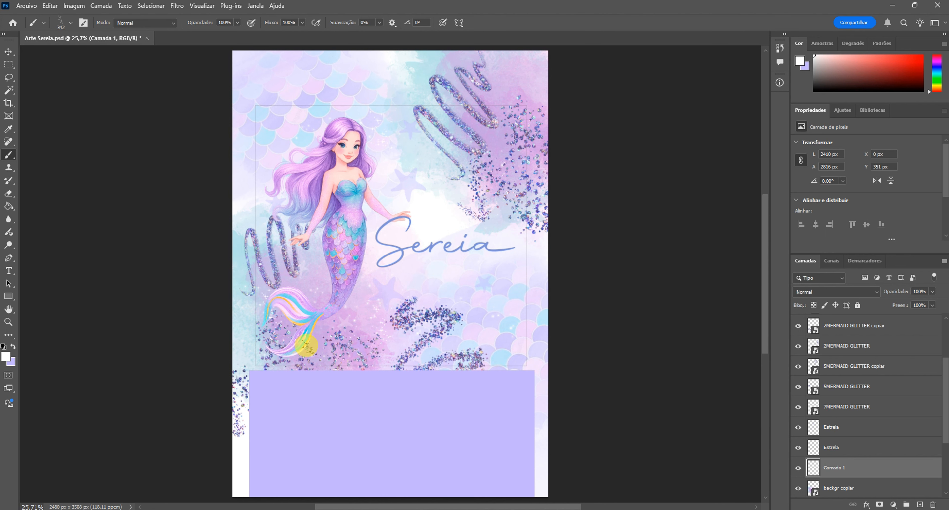
key(ctrl+s)
Examine the sparkles, glitter and title across the whole artwork up close
scroll(705, 328, up, 1)
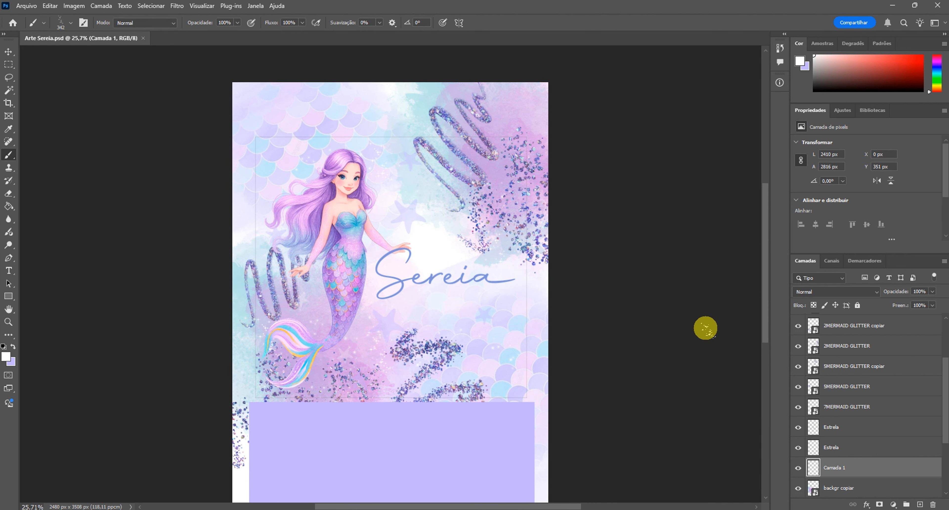
scroll(706, 326, down, 1)
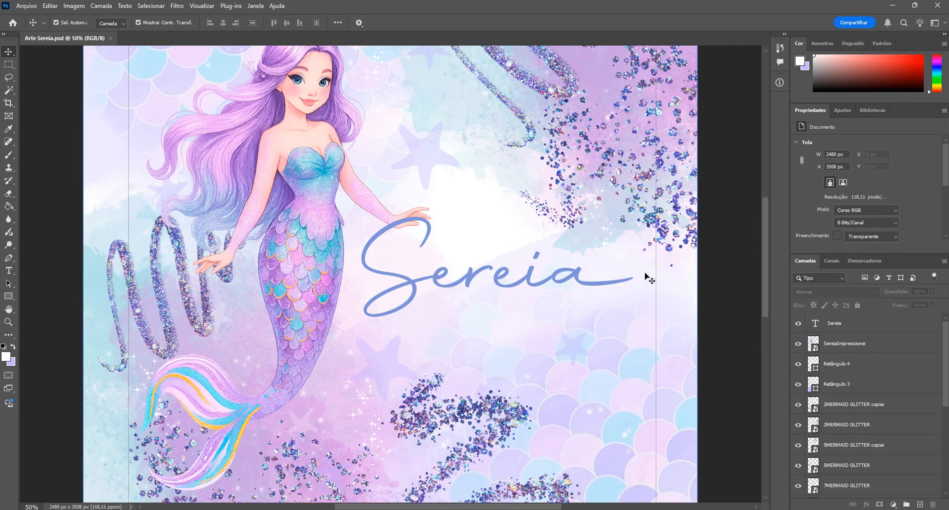
scroll(656, 281, up, 5)
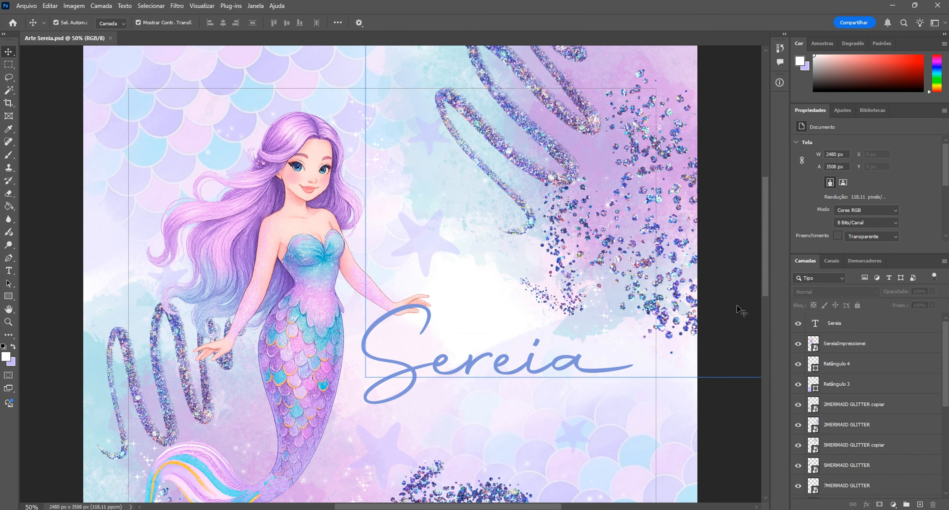
scroll(766, 326, up, 4)
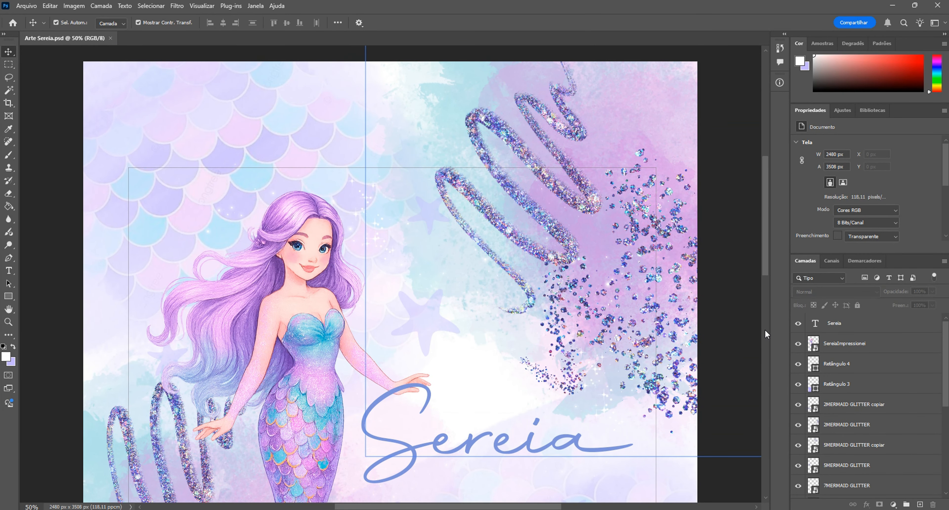
scroll(765, 330, down, 5)
key(ctrl+minus)
scroll(766, 329, down, 10)
scroll(862, 404, down, 2)
scroll(744, 314, up, 6)
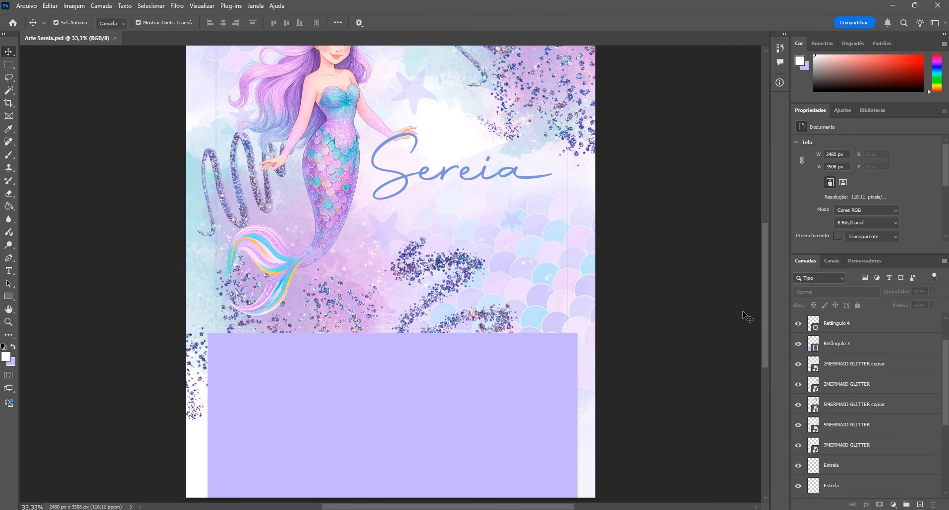
Examine the whole artwork with the Retângulo 4 outline layer hidden
scroll(747, 316, up, 5)
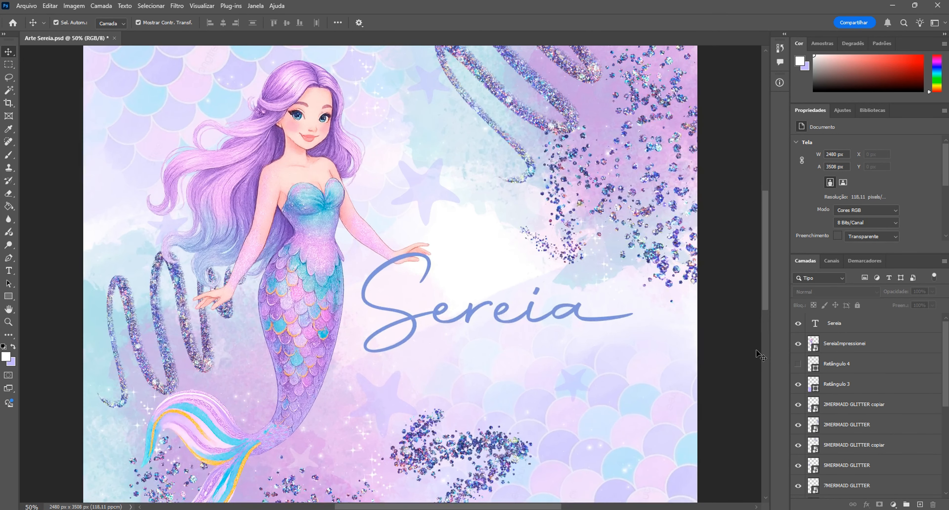
scroll(760, 356, up, 5)
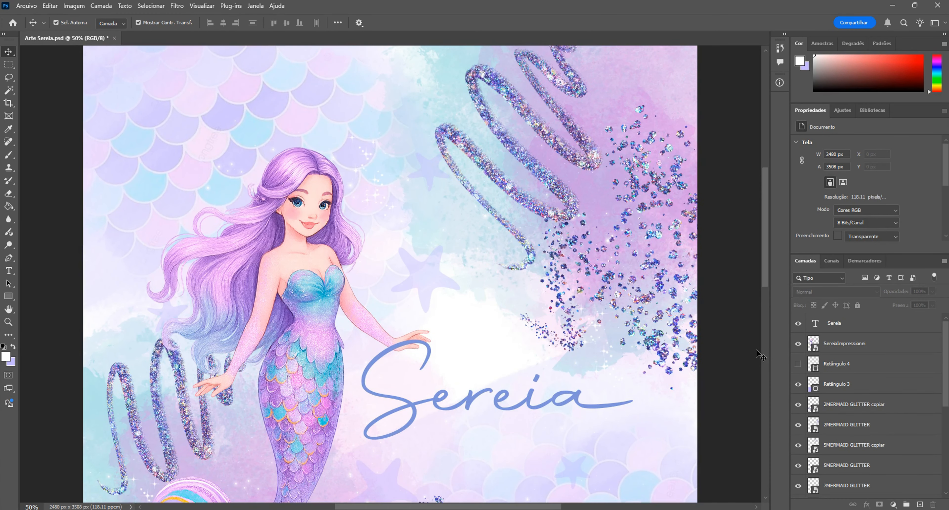
scroll(760, 355, down, 20)
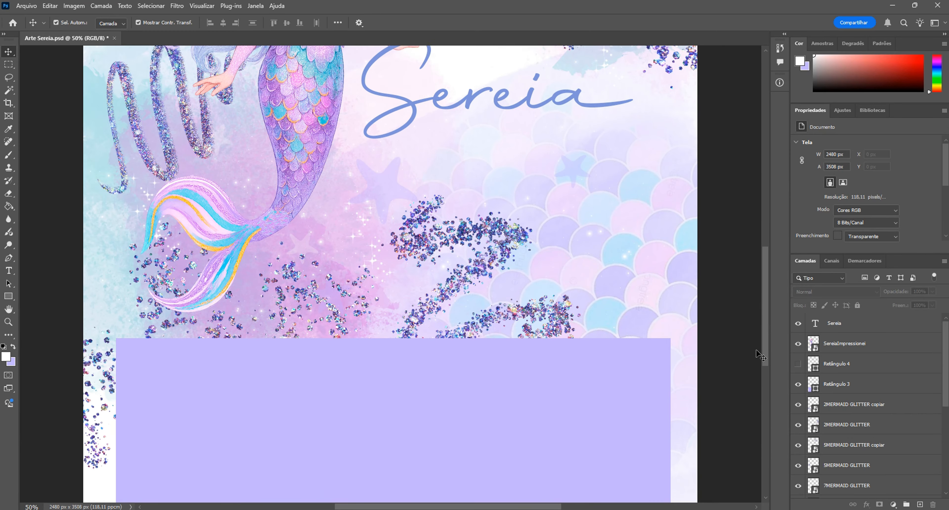
scroll(759, 355, down, 1)
key(ctrl+0)
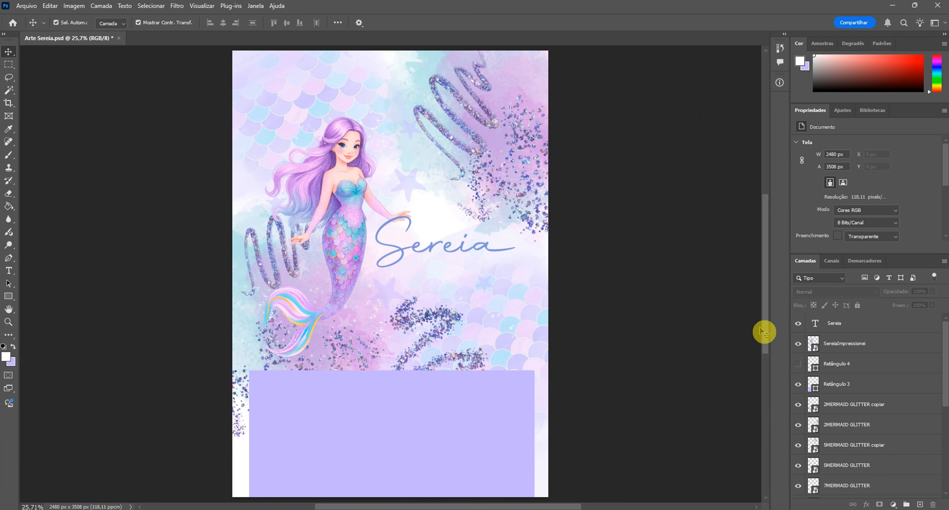
key(ctrl+plus)
key(ctrl+plus)
drag(764, 320, 765, 282)
mouse_move(422, 507)
mouse_down()
mouse_move(449, 506)
mouse_move(392, 505)
mouse_move(418, 504)
mouse_up()
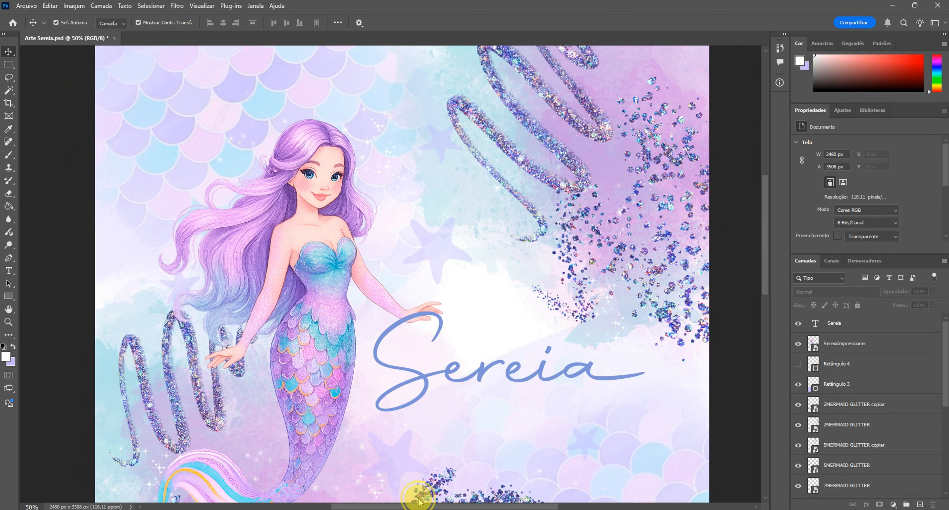
key(ctrl+0)
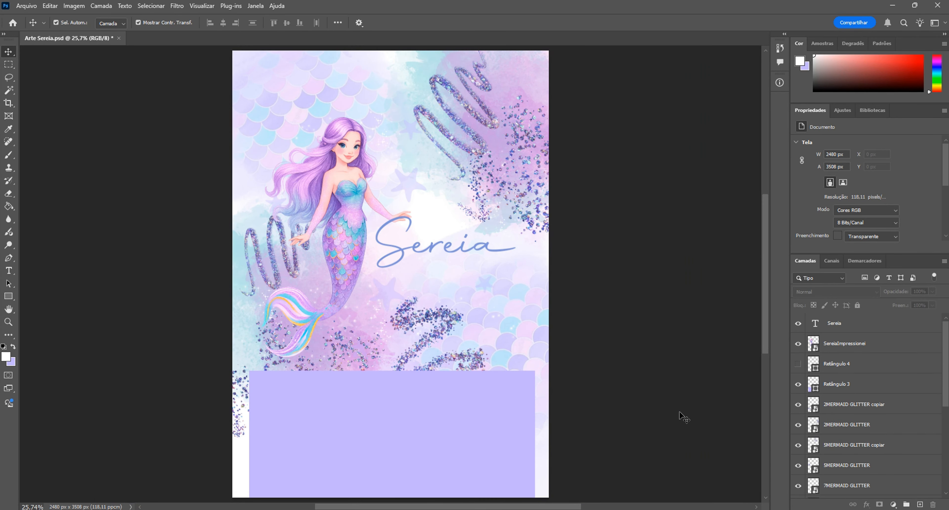
Show the Retângulo 4 layer again and save the document
click(799, 364)
key(ctrl+s)
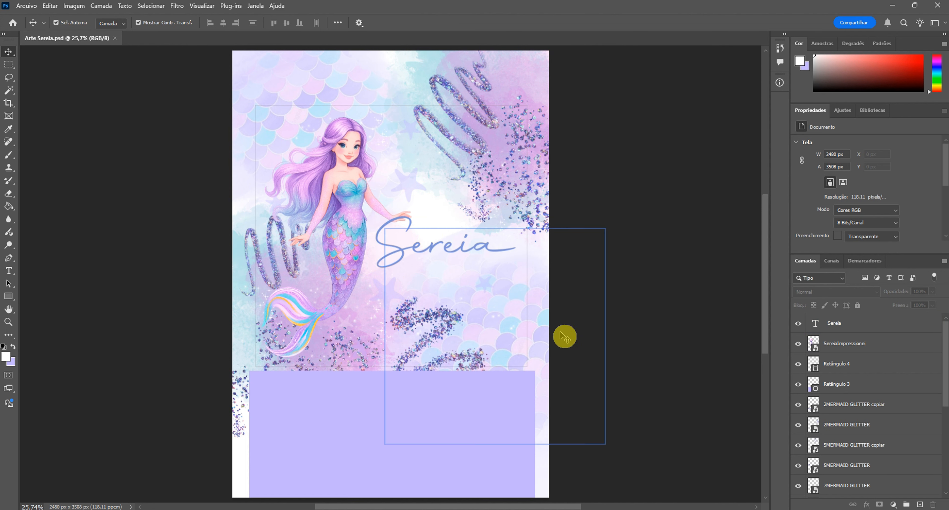
click(560, 331)
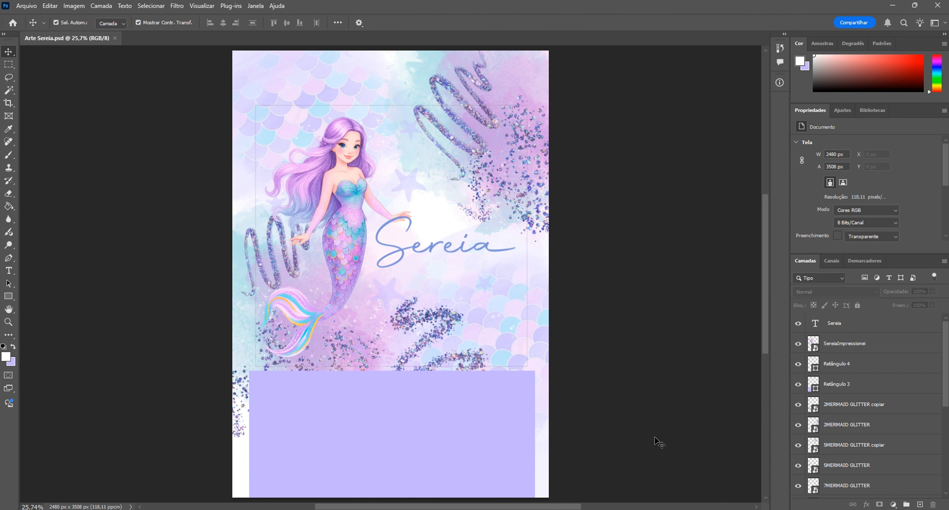
click(519, 468)
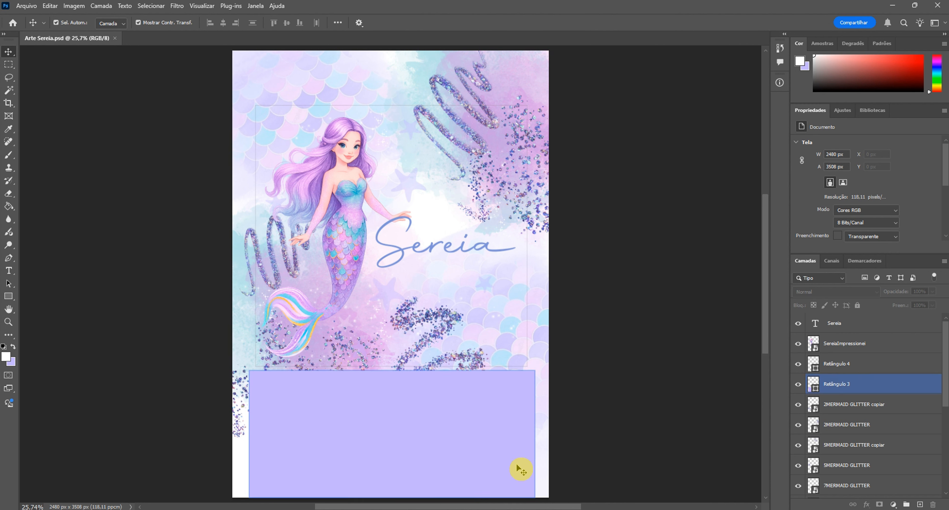
click(486, 314)
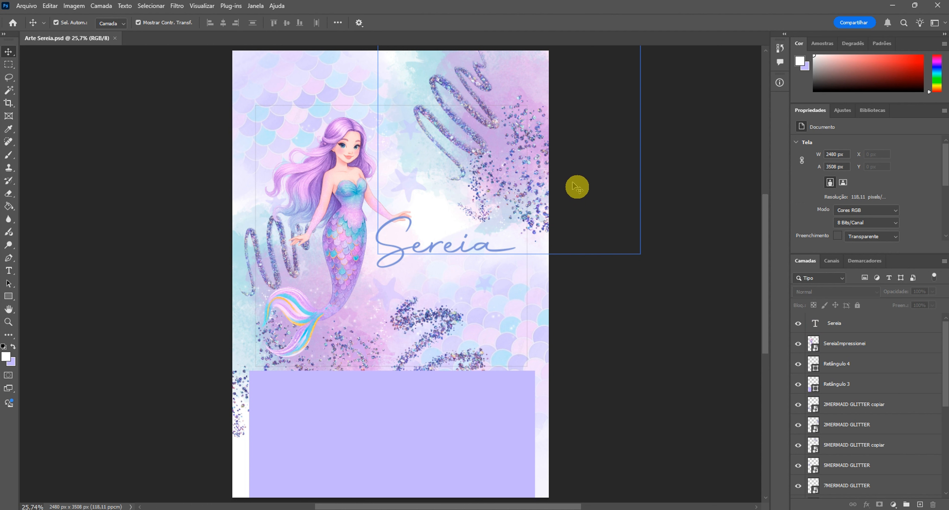
click(256, 258)
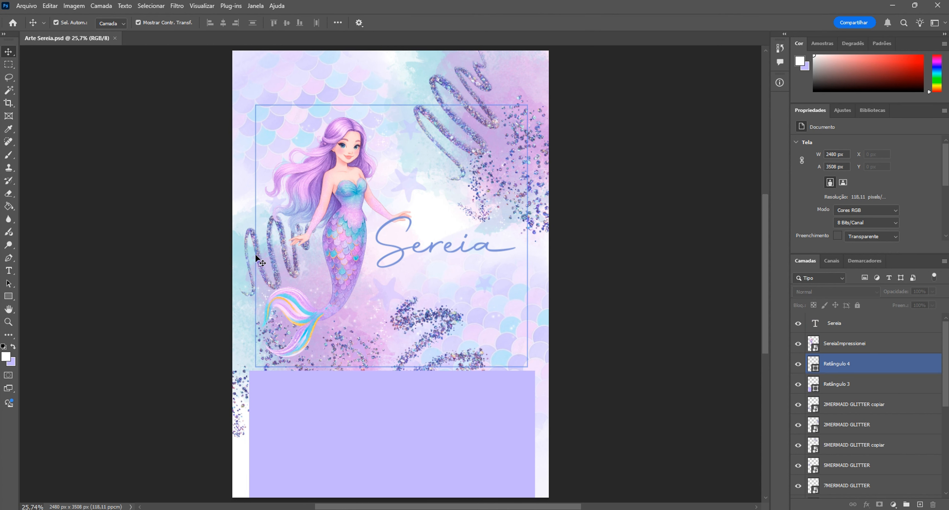
click(322, 224)
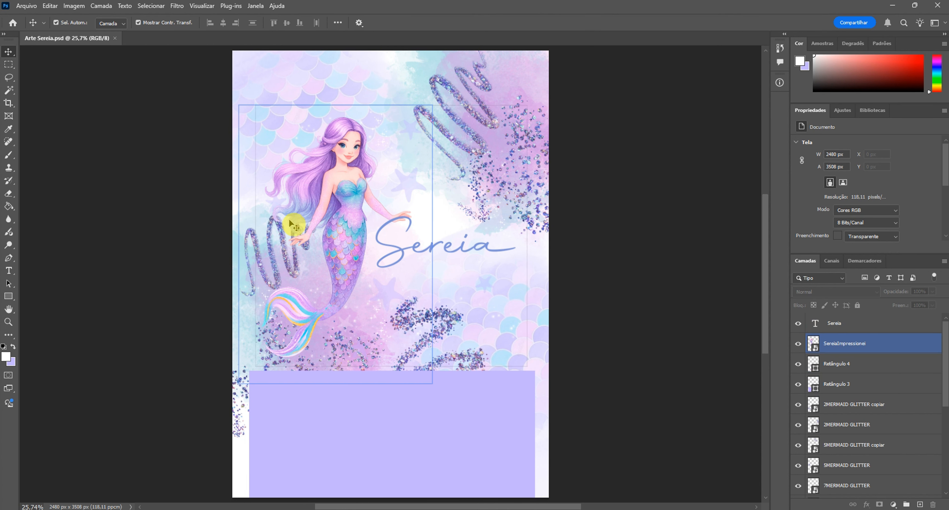
click(534, 382)
click(512, 394)
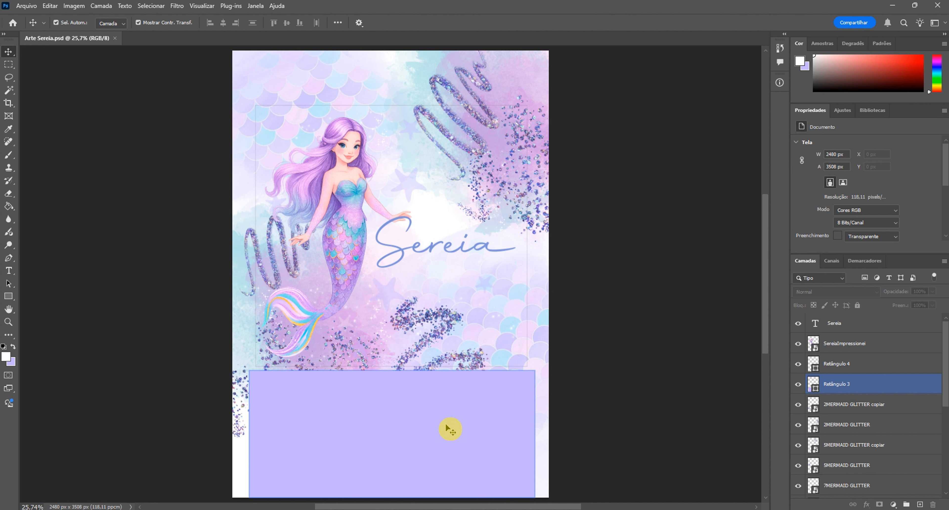
click(528, 360)
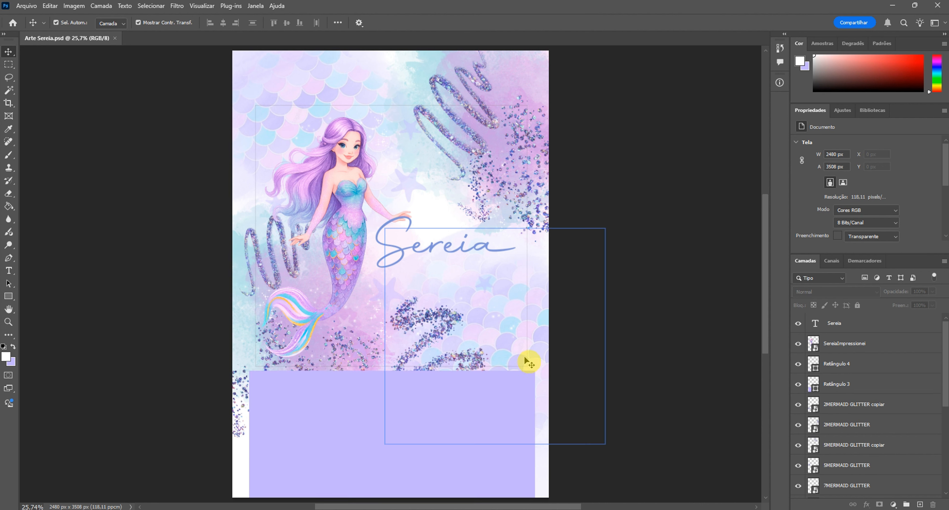
click(343, 222)
click(172, 222)
click(494, 251)
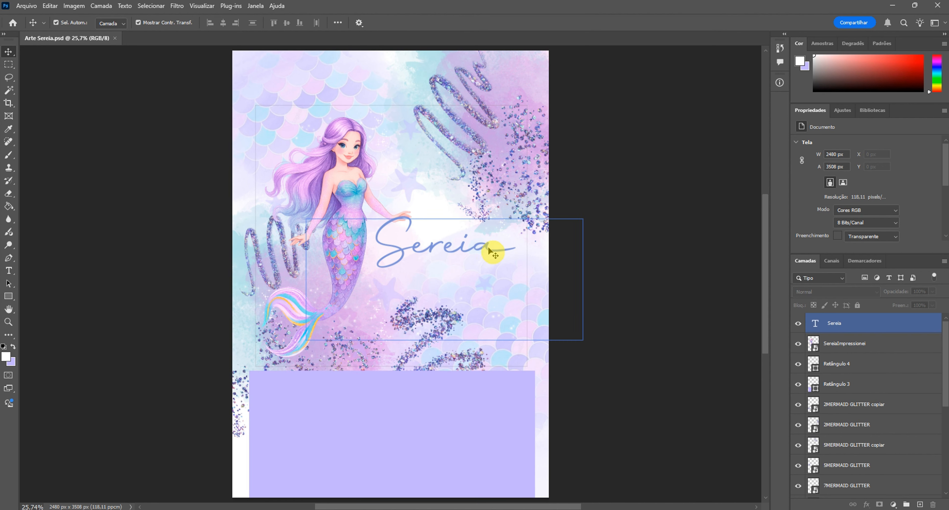
click(376, 391)
click(550, 318)
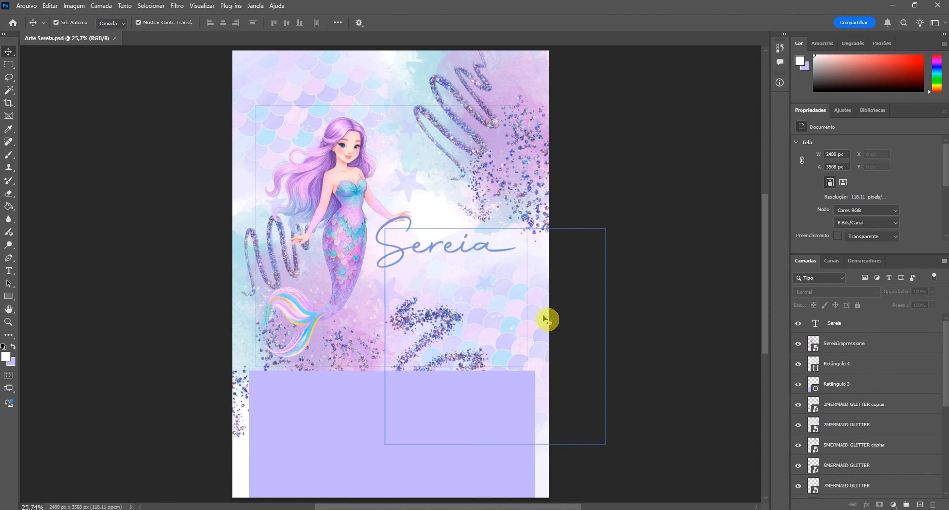
click(346, 214)
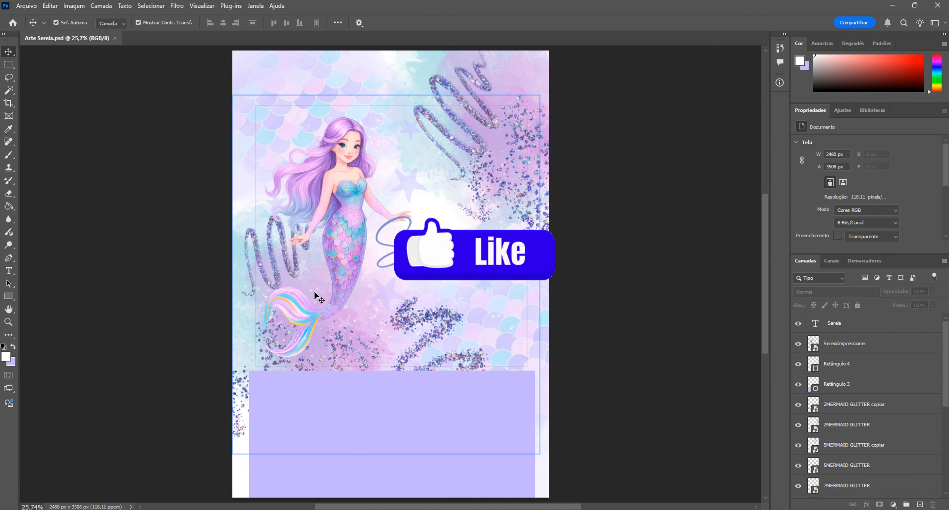
click(442, 235)
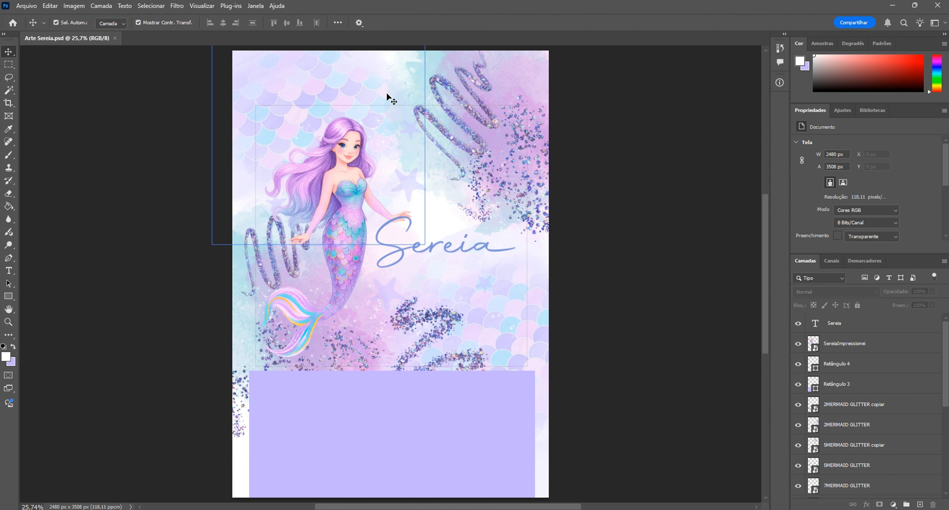
click(429, 414)
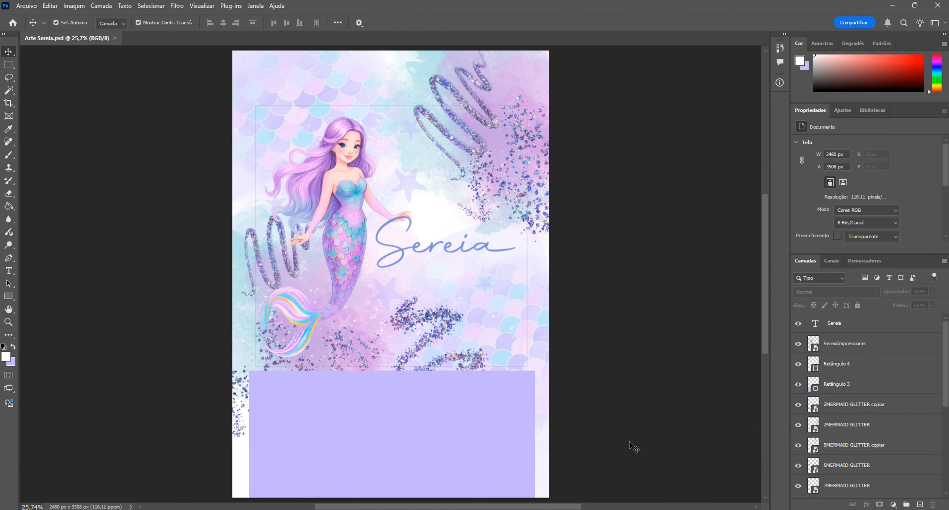
click(756, 441)
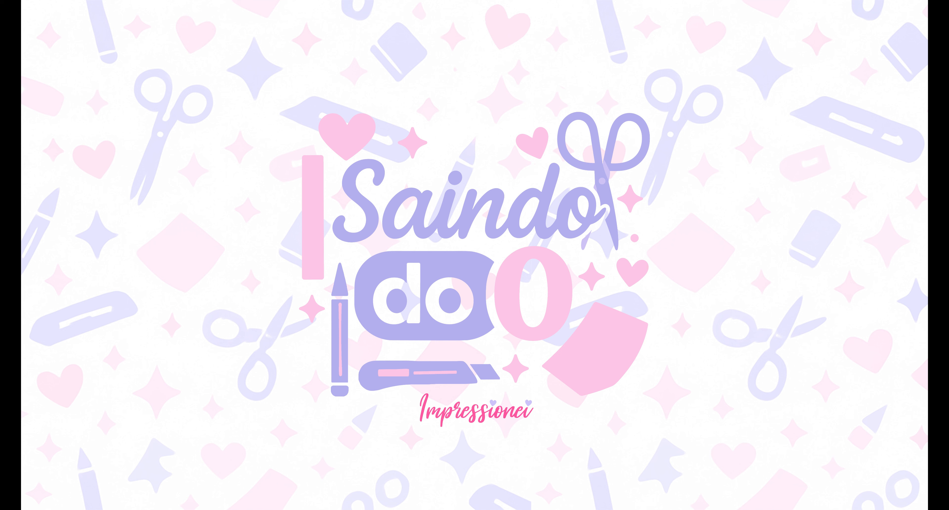